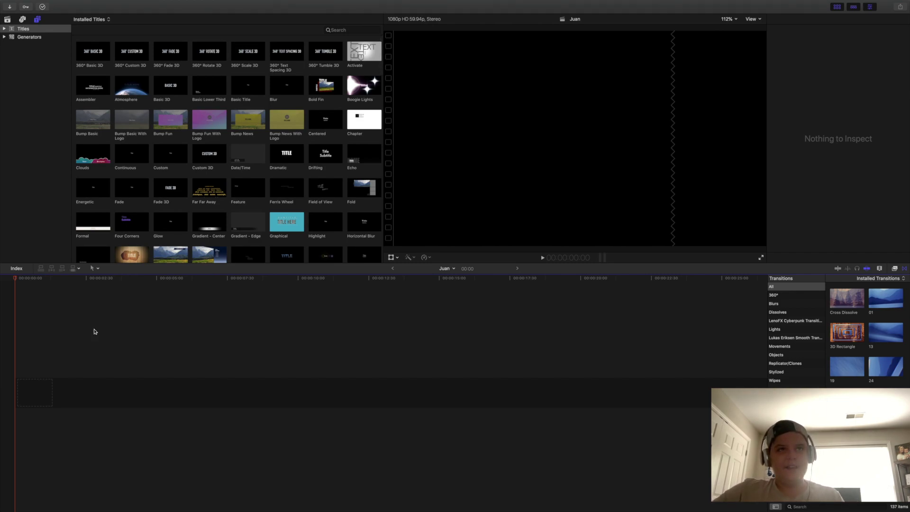
# - Search Generators for 'custom', place the Custom generator on the timeline, and return to Titles
pyautogui.moveTo(16, 281); pyautogui.dragTo(131, 336)
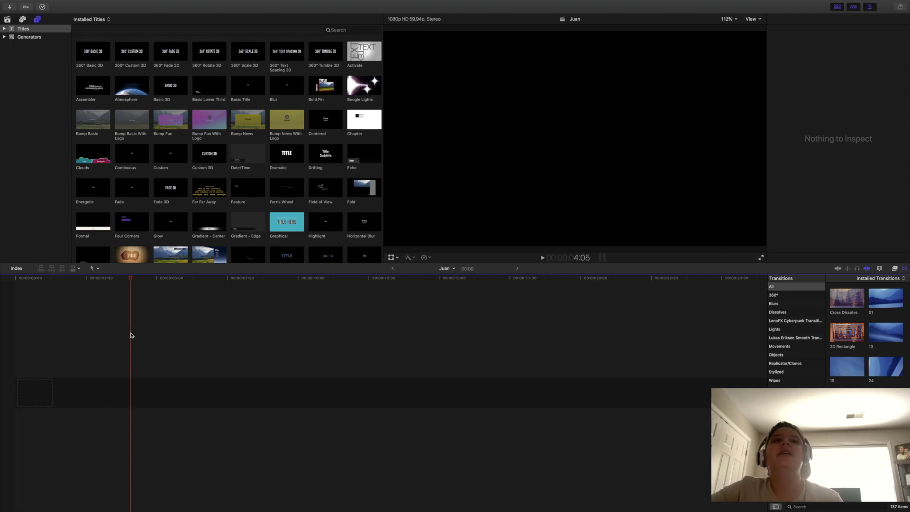
pyautogui.click(43, 37)
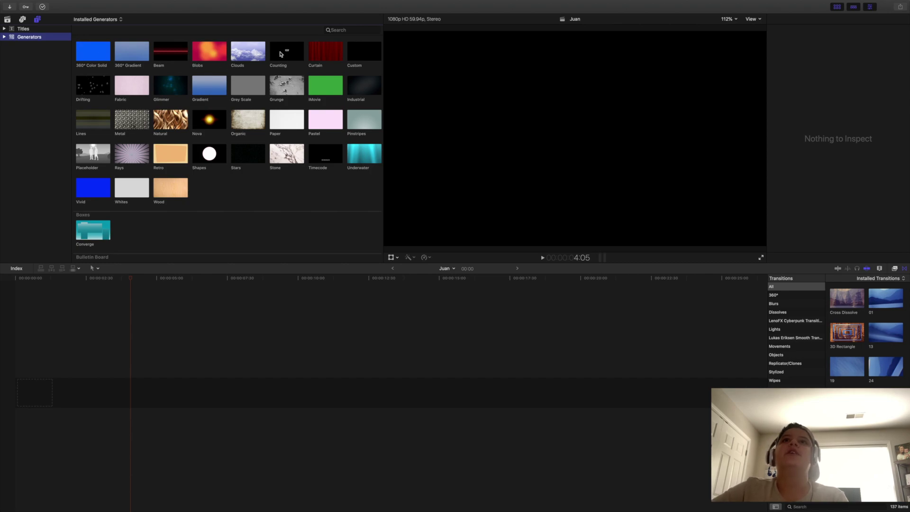
pyautogui.click(346, 30)
pyautogui.write('cu')
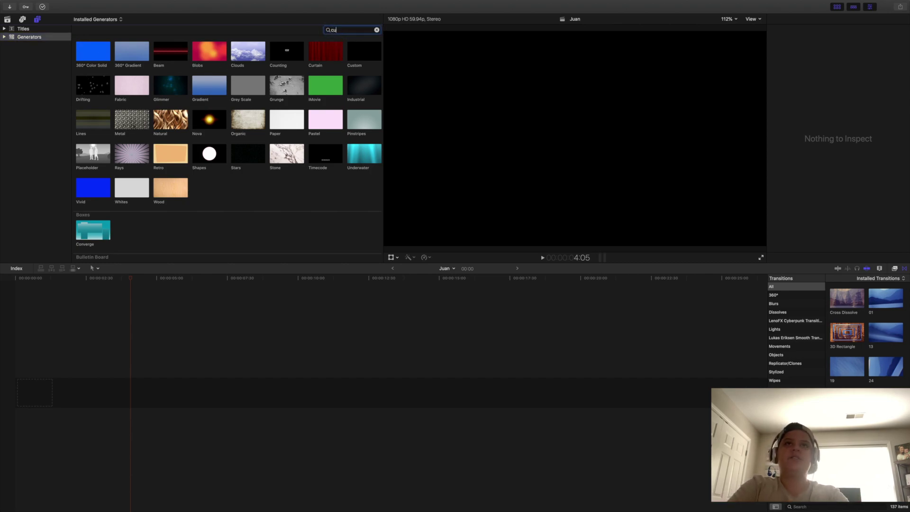
pyautogui.write('stom')
pyautogui.moveTo(86, 53); pyautogui.dragTo(83, 394)
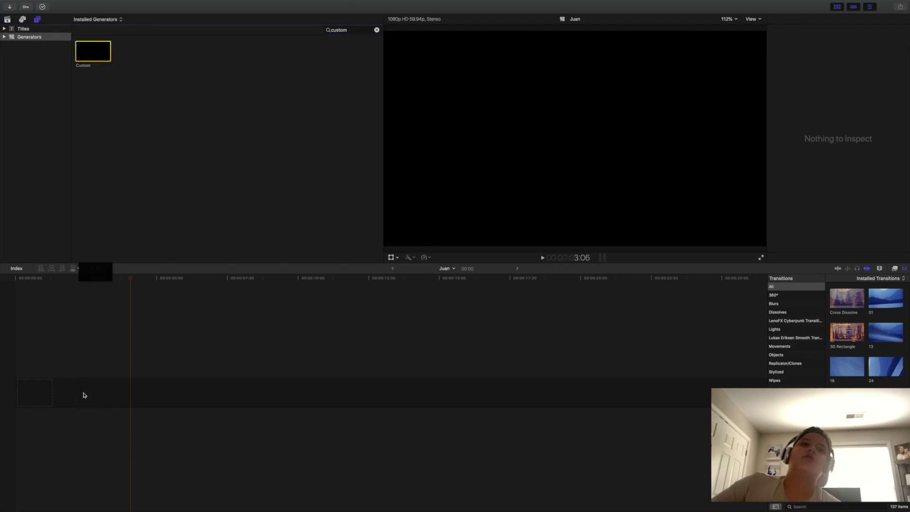
pyautogui.click(52, 29)
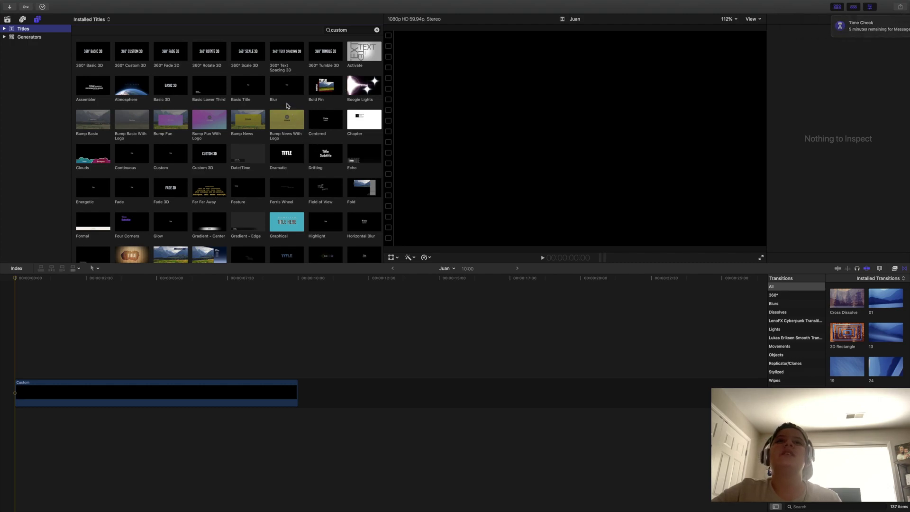
pyautogui.click(350, 30)
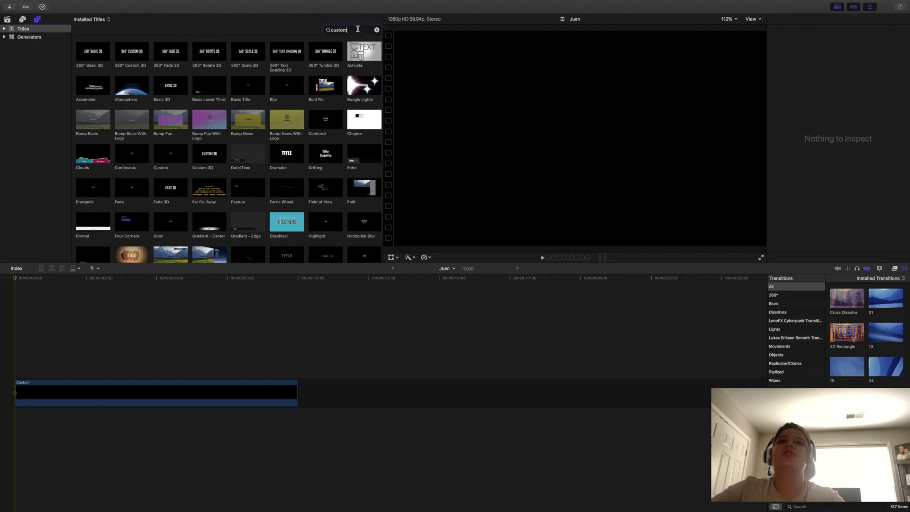
# - Layer the Custom title over the generator and stretch it to the generator's full length
pyautogui.press('Return')
pyautogui.click(132, 53)
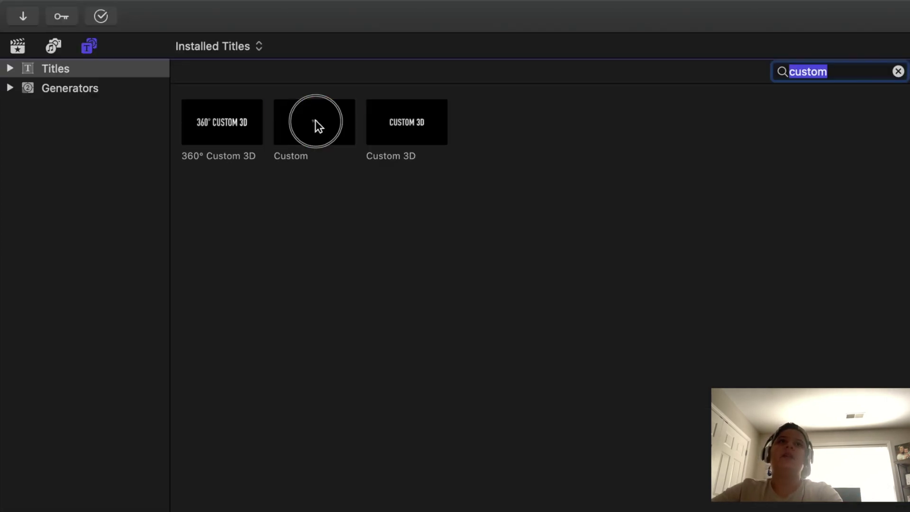
pyautogui.moveTo(130, 52); pyautogui.dragTo(17, 340)
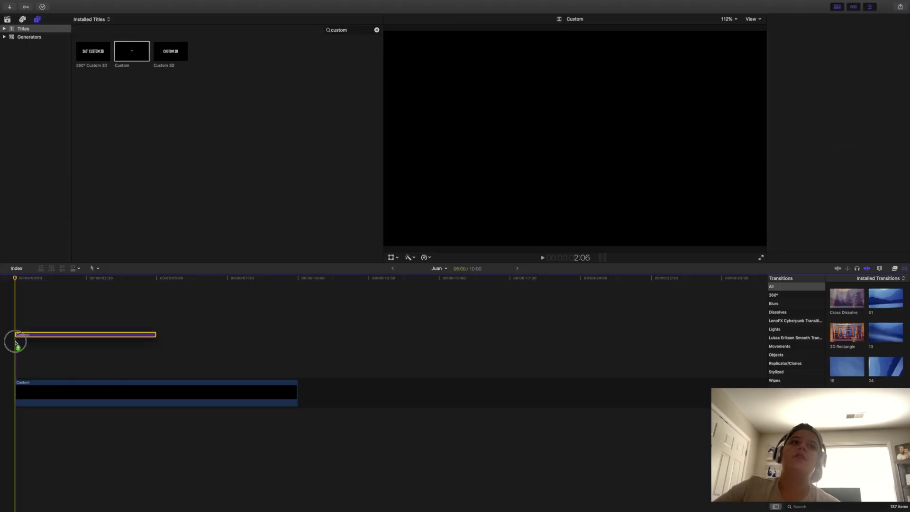
pyautogui.moveTo(156, 374); pyautogui.dragTo(296, 379)
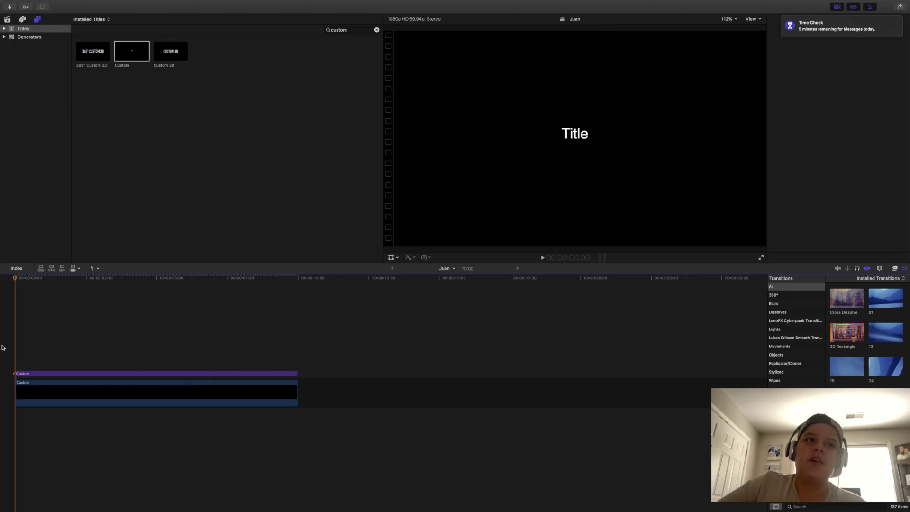
pyautogui.press('space')
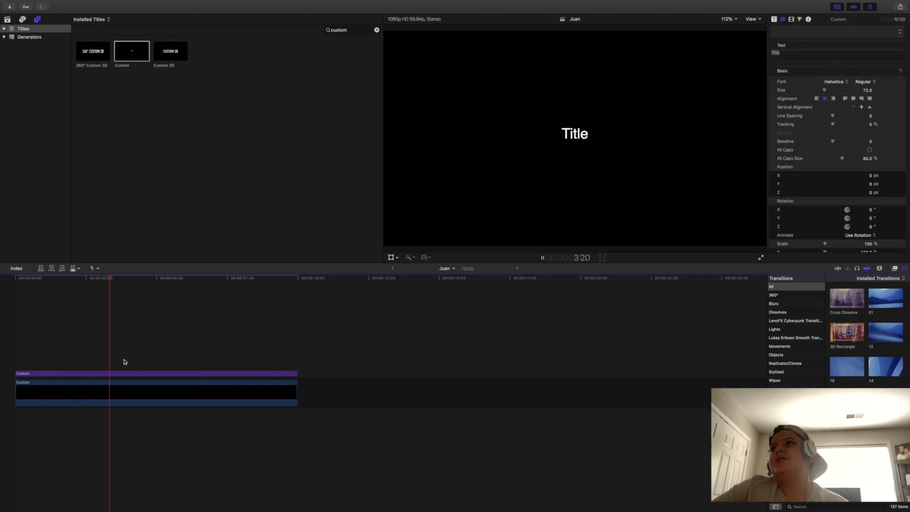
pyautogui.press('space')
# - Replace the title's placeholder text 'Title' with 'Jed Edits' and preview it
pyautogui.click(156, 374)
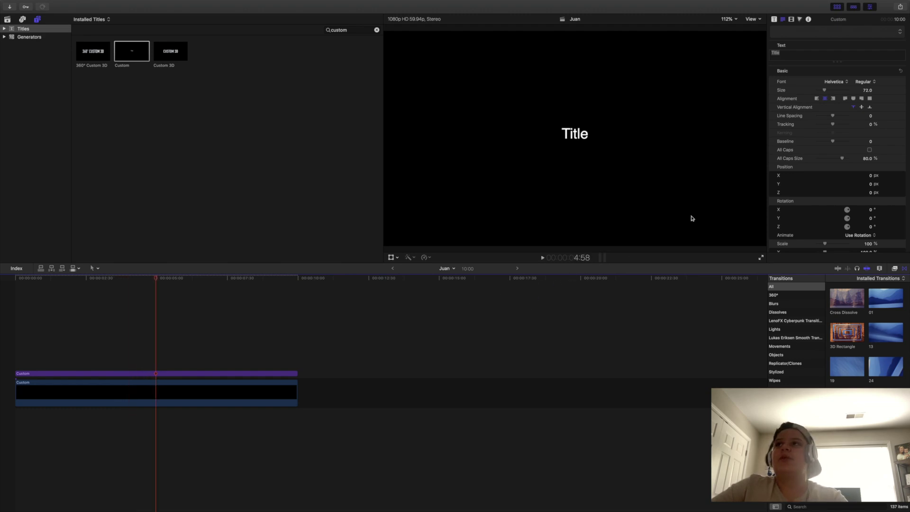
pyautogui.click(274, 373)
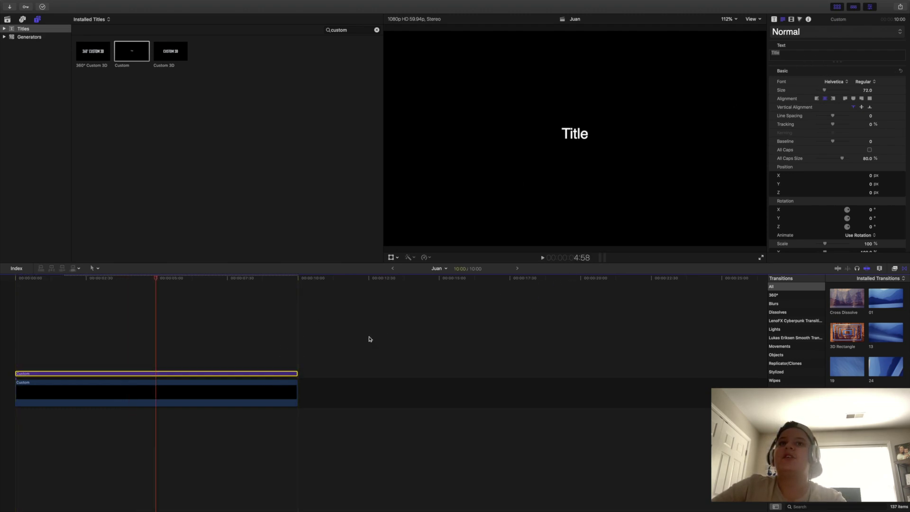
pyautogui.click(769, 55)
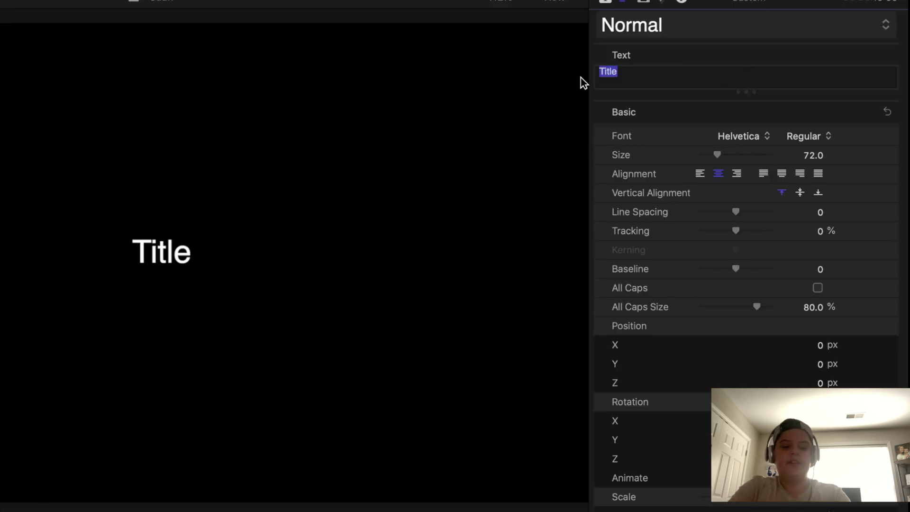
pyautogui.write('Jed Edits')
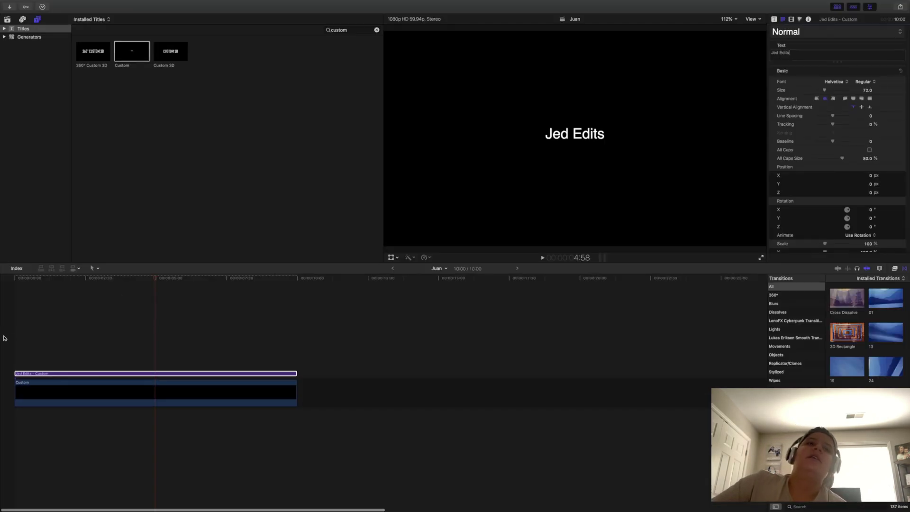
pyautogui.click(4, 338)
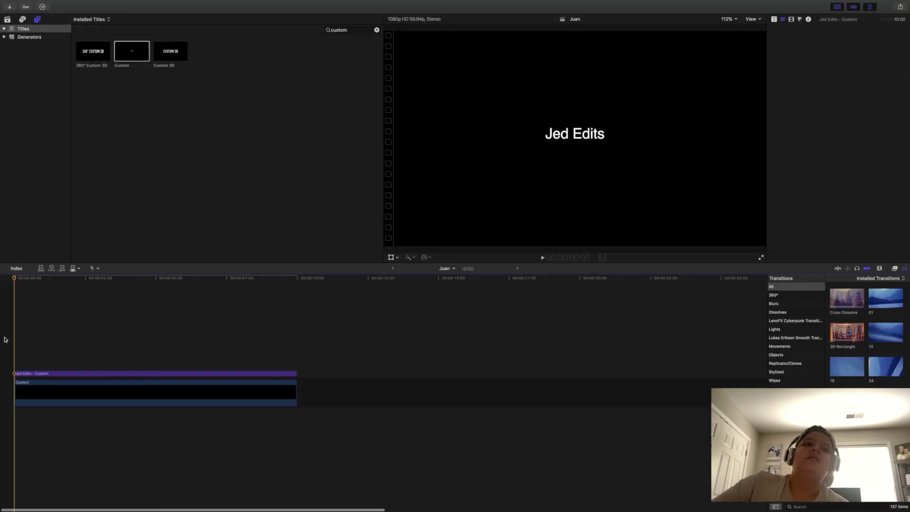
pyautogui.press('space')
pyautogui.click(80, 374)
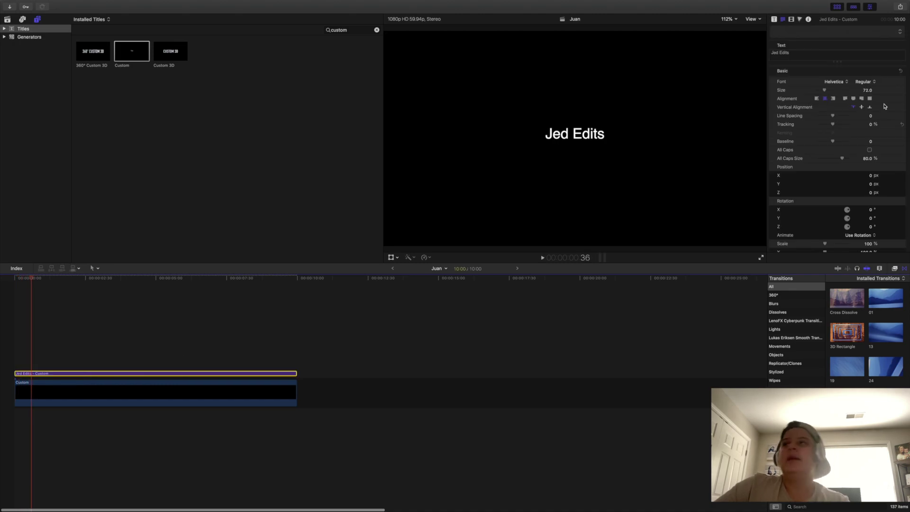
# - Set the Jed Edits title font to Raleway ExtraBold and scrub through to preview
pyautogui.click(842, 82)
pyautogui.scroll(-20, 833, 166)
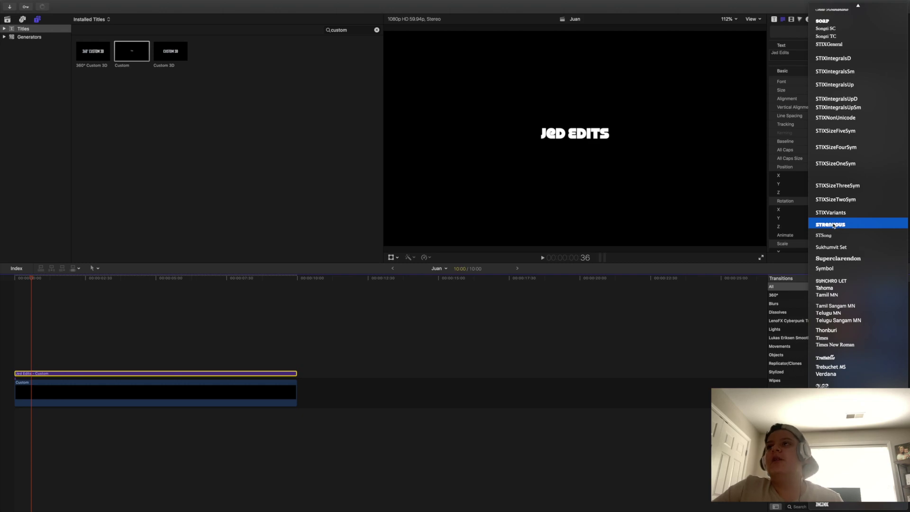
pyautogui.scroll(10, 834, 223)
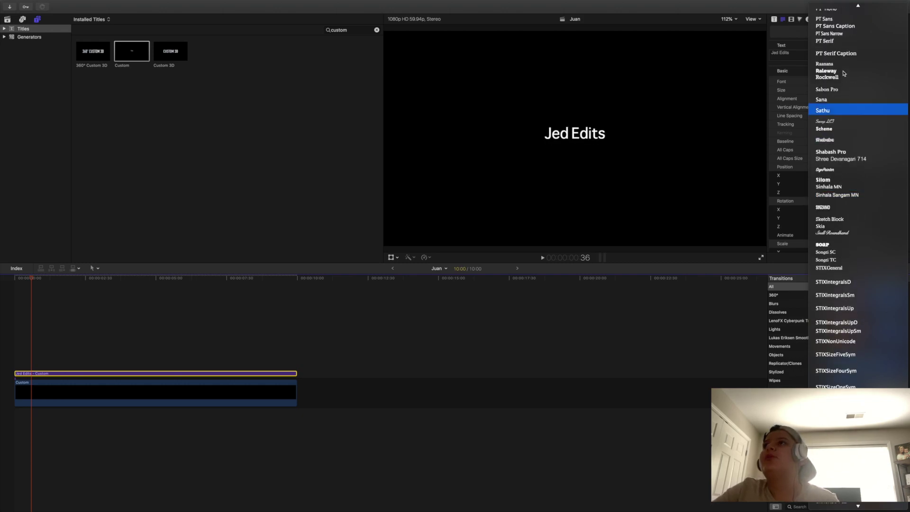
pyautogui.click(836, 71)
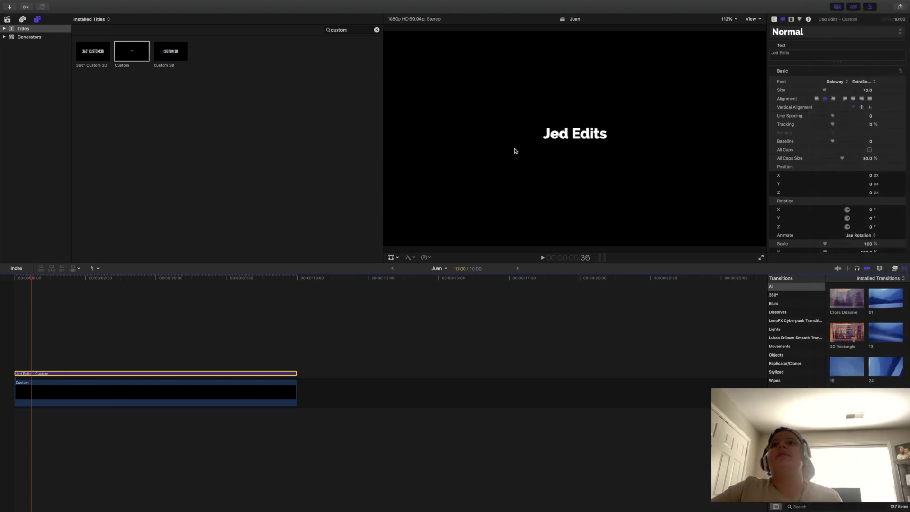
pyautogui.click(14, 362)
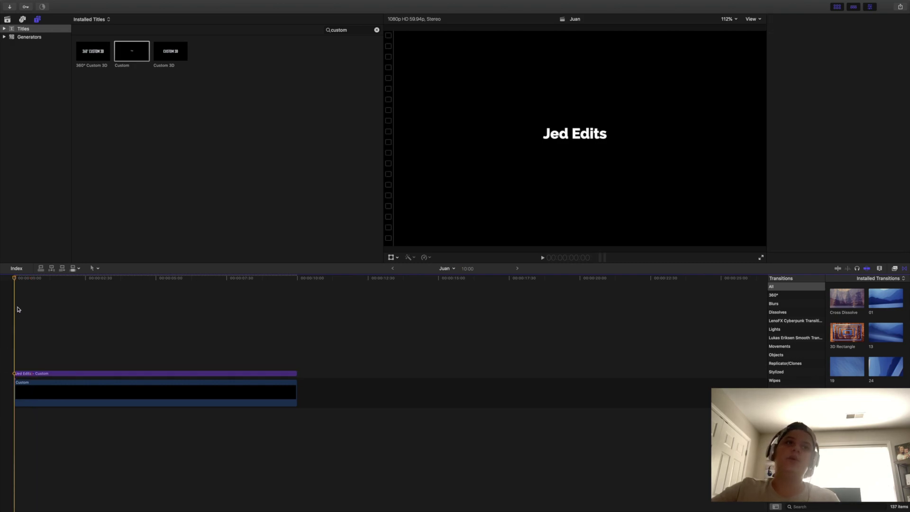
pyautogui.moveTo(18, 290); pyautogui.dragTo(1, 318)
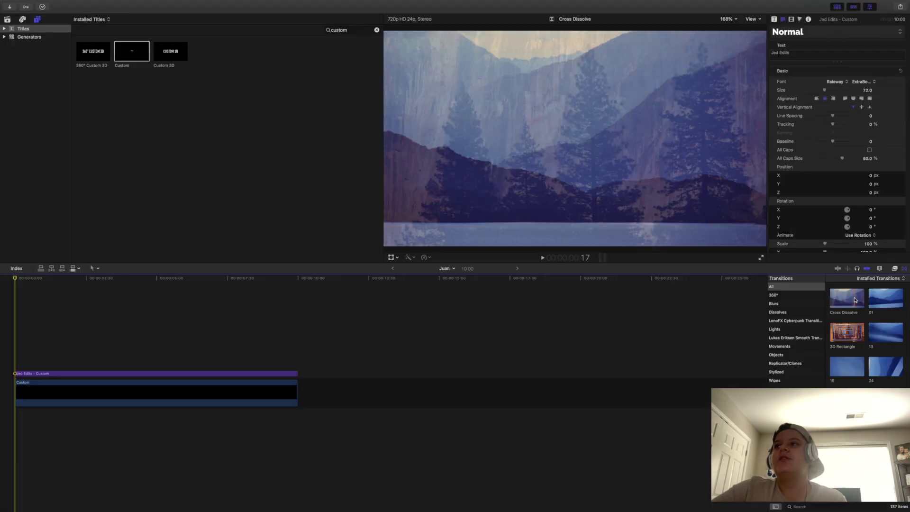
# - Add Cross Dissolve transitions to both ends of the Jed Edits title and preview the fade-in
pyautogui.moveTo(773, 259); pyautogui.dragTo(113, 375)
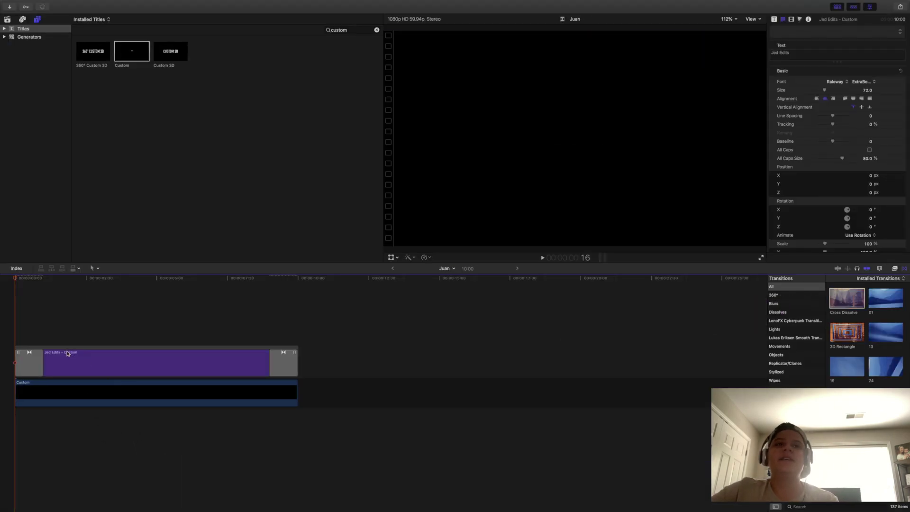
pyautogui.press('space')
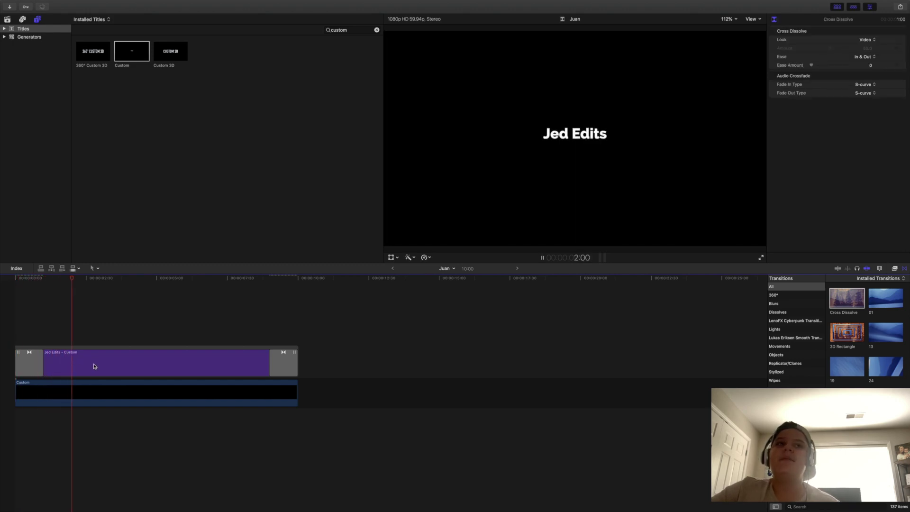
pyautogui.press('space')
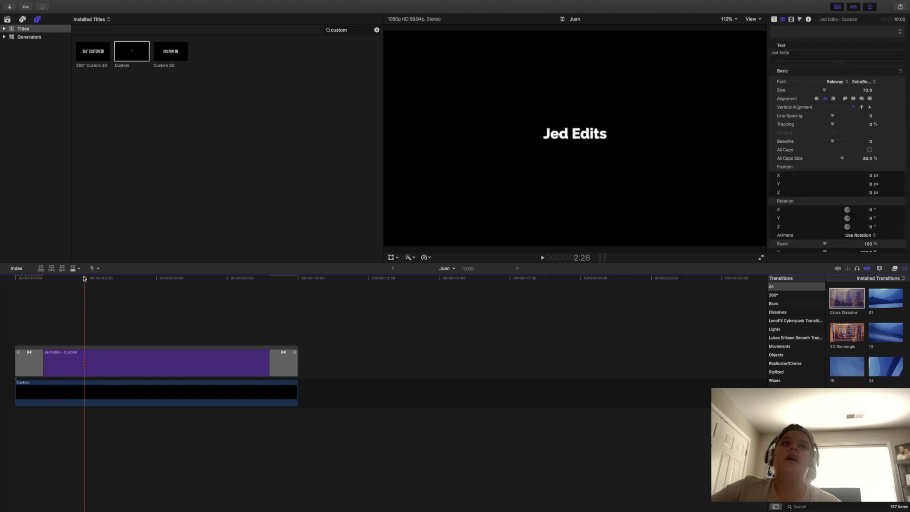
# - Split the title at the playhead near its start with Command-B
pyautogui.moveTo(84, 279); pyautogui.dragTo(61, 304)
pyautogui.click(63, 352)
pyautogui.press('super+b')
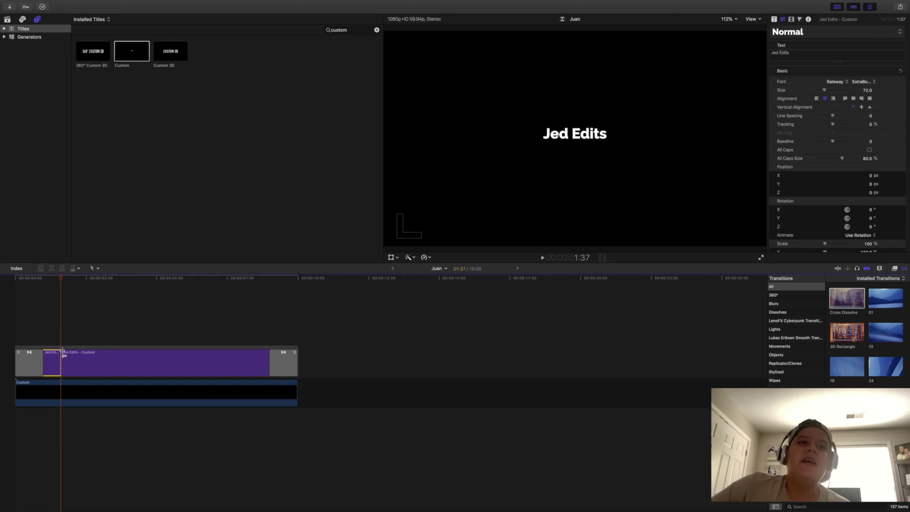
# - Blade the remaining title into short pieces at successive playback points, eight pieces in total
pyautogui.click(89, 360)
pyautogui.press('super+b')
pyautogui.press('space')
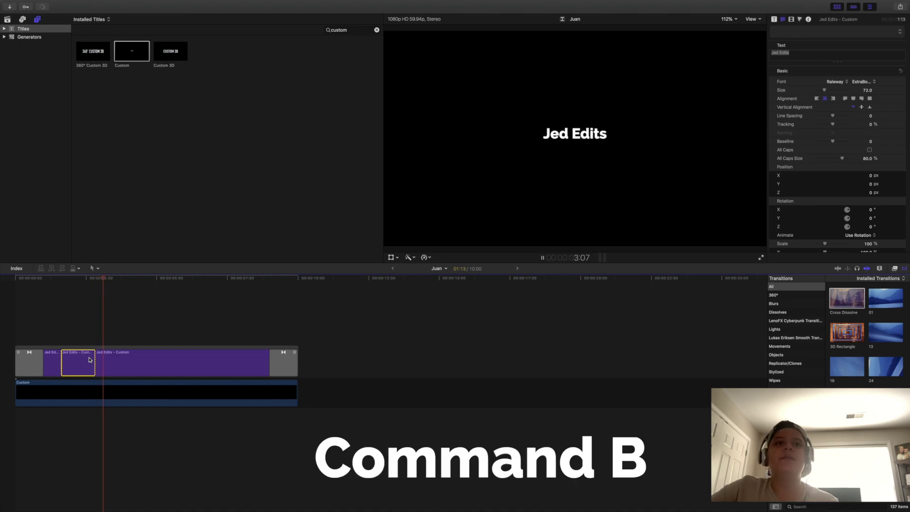
pyautogui.click(123, 359)
pyautogui.press('super+b')
pyautogui.press('space')
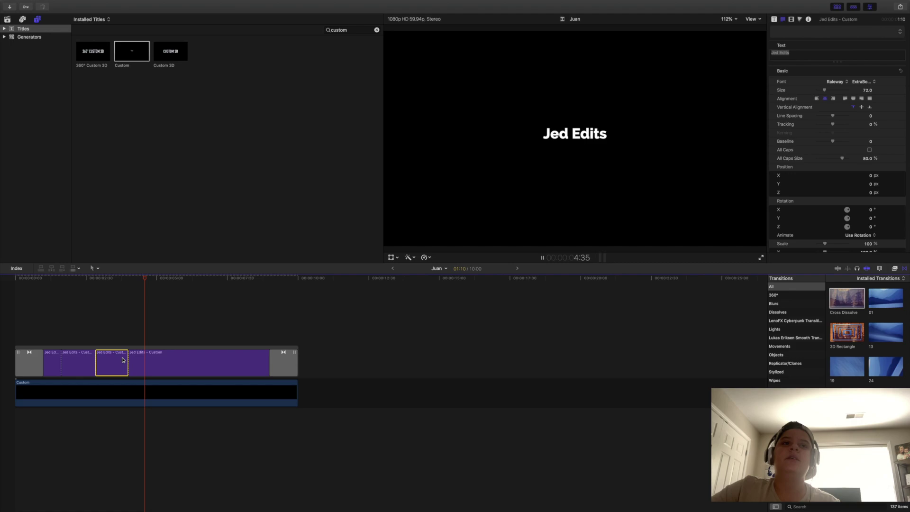
pyautogui.click(136, 360)
pyautogui.press('super+b')
pyautogui.press('space')
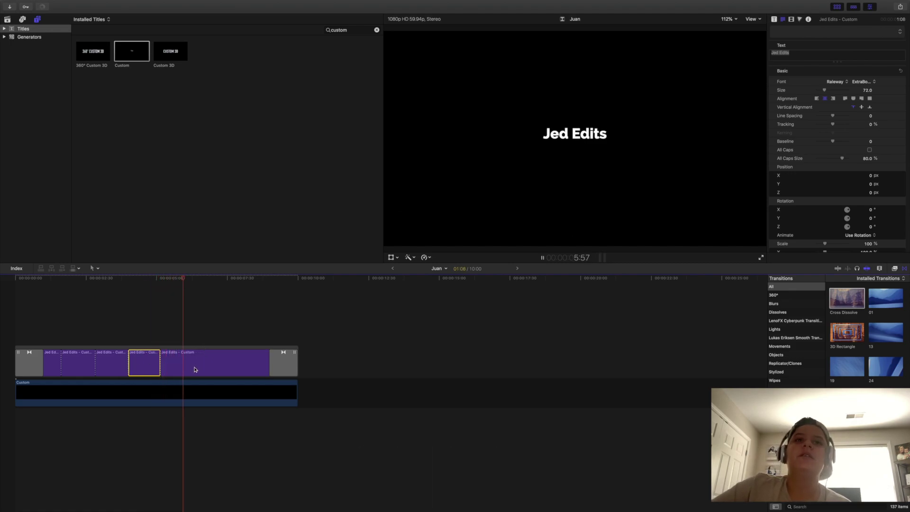
pyautogui.click(195, 369)
pyautogui.press('space')
pyautogui.press('super+b')
pyautogui.press('space')
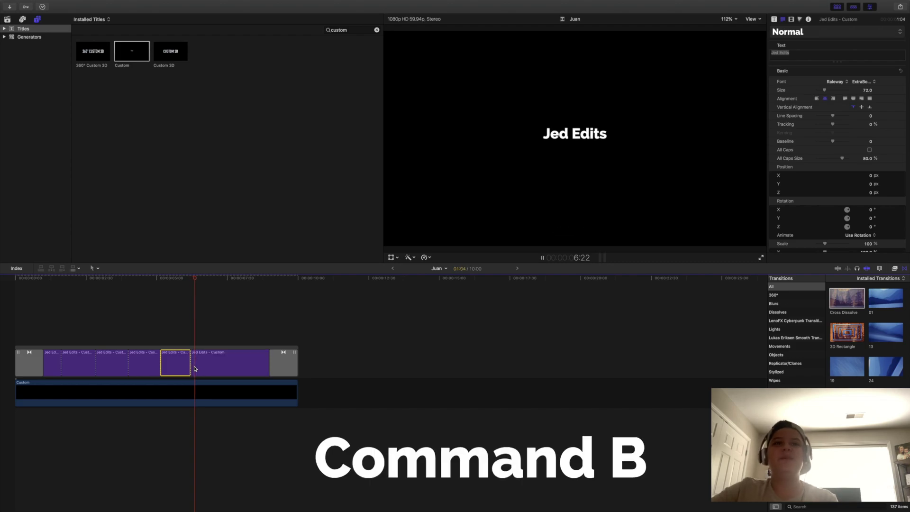
pyautogui.click(207, 368)
pyautogui.press('super+b')
pyautogui.click(257, 363)
pyautogui.press('space')
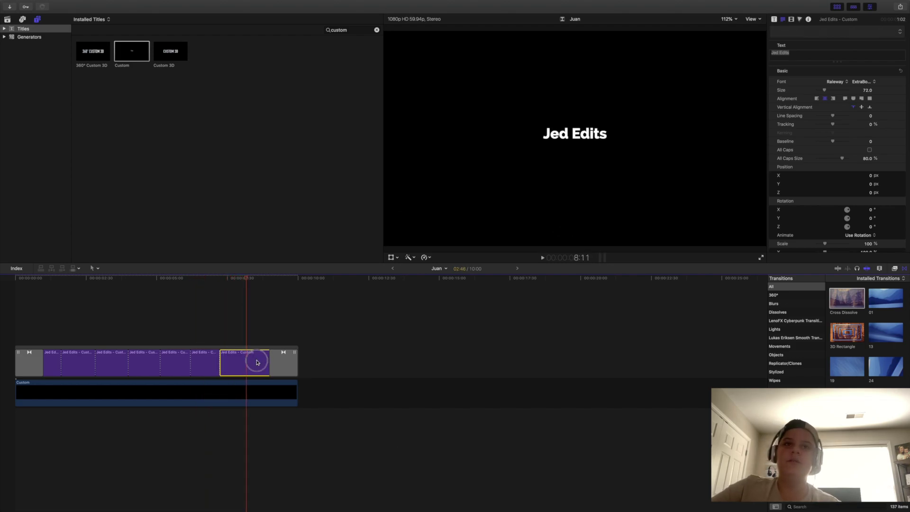
pyautogui.press('super+b')
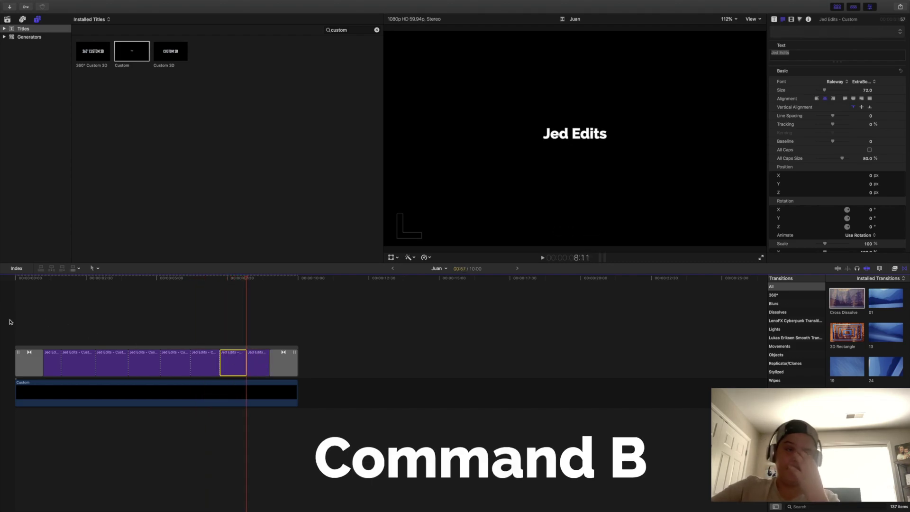
# - Review each title piece in turn, then play from the opening cross dissolve
pyautogui.click(48, 332)
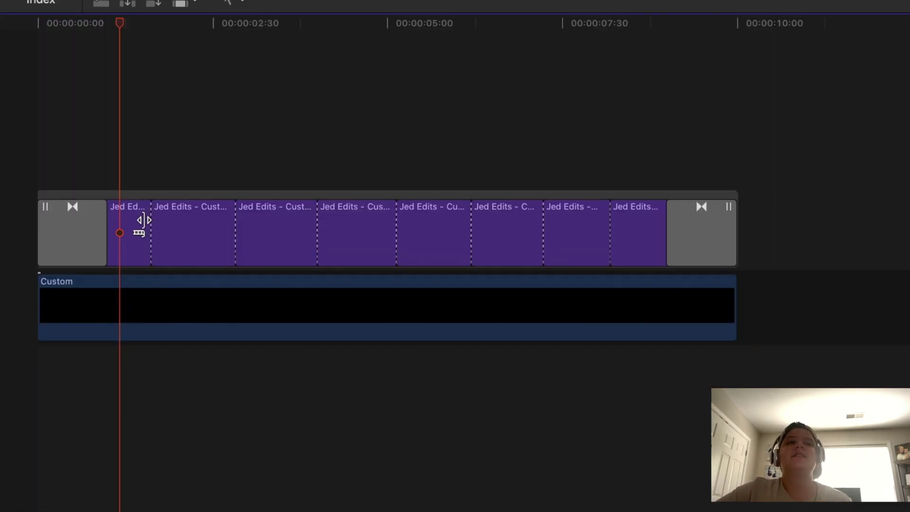
pyautogui.click(88, 361)
pyautogui.click(362, 232)
pyautogui.click(430, 237)
pyautogui.click(500, 236)
pyautogui.click(600, 232)
pyautogui.click(625, 231)
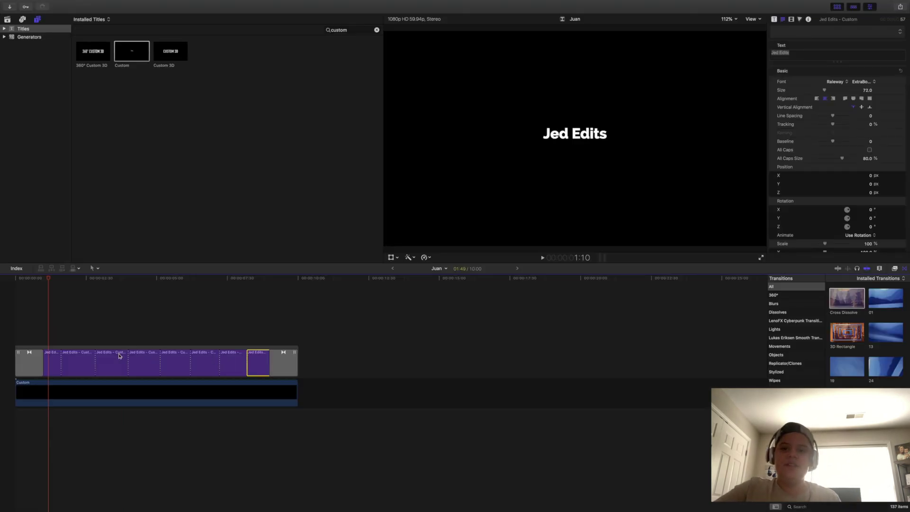
pyautogui.click(19, 335)
pyautogui.press('space')
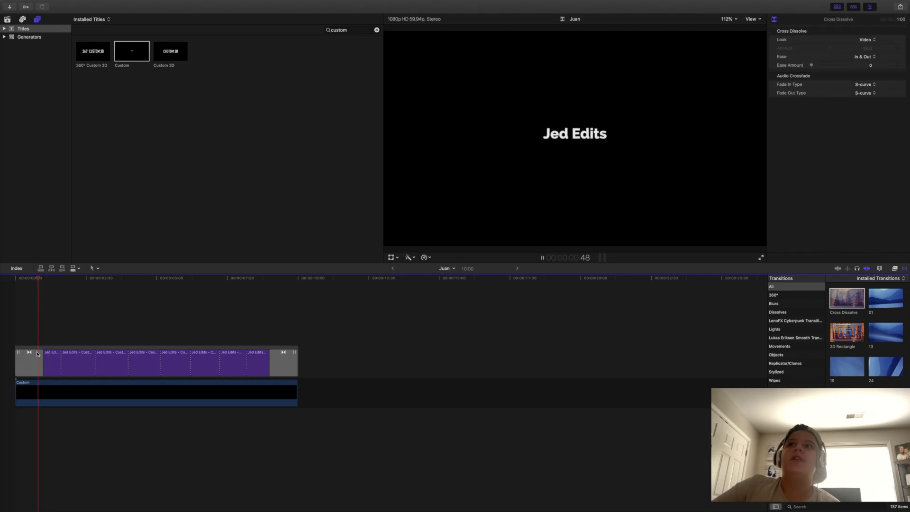
pyautogui.press('space')
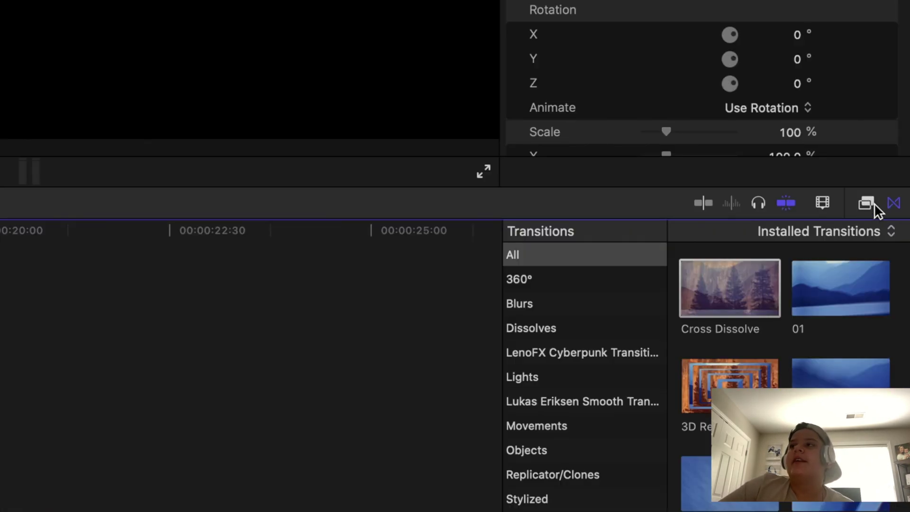
pyautogui.click(868, 204)
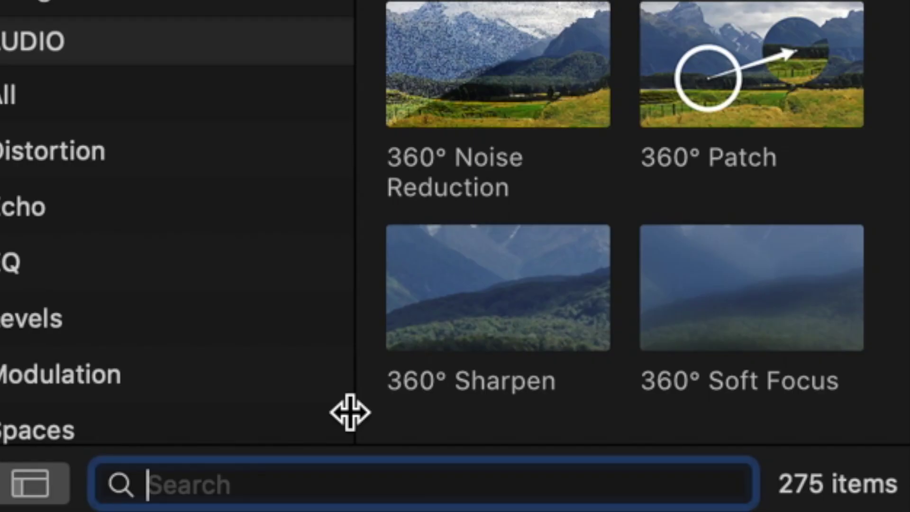
# - Apply the Prism effect to the second Jed Edits piece and show its Amount of 16.0
pyautogui.write('prism')
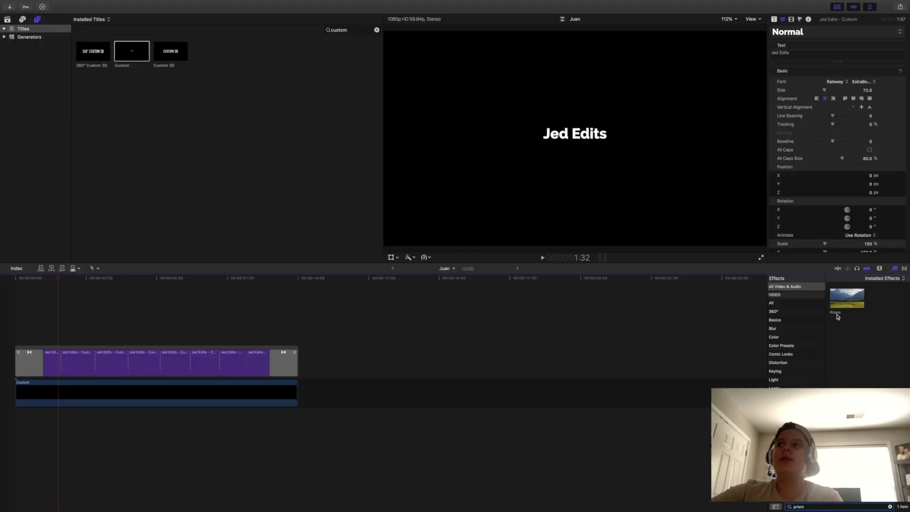
pyautogui.moveTo(844, 316); pyautogui.dragTo(74, 362)
pyautogui.click(79, 336)
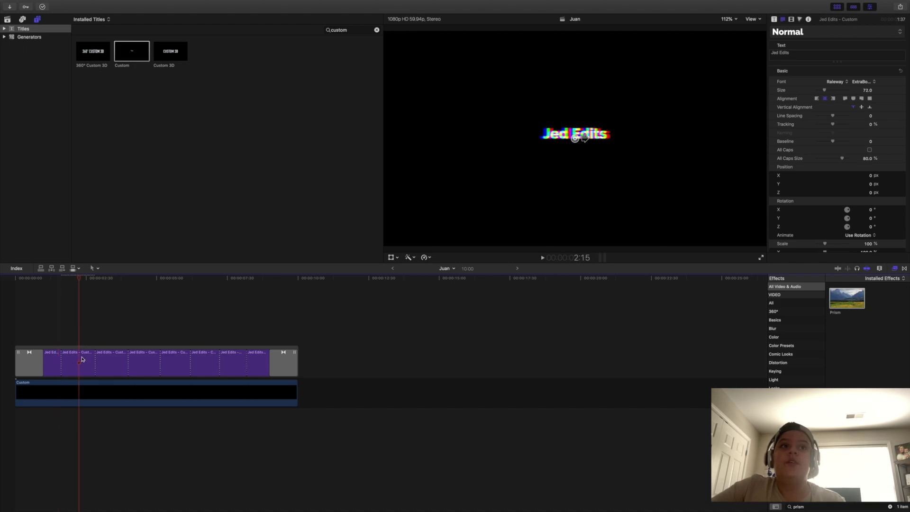
pyautogui.click(82, 365)
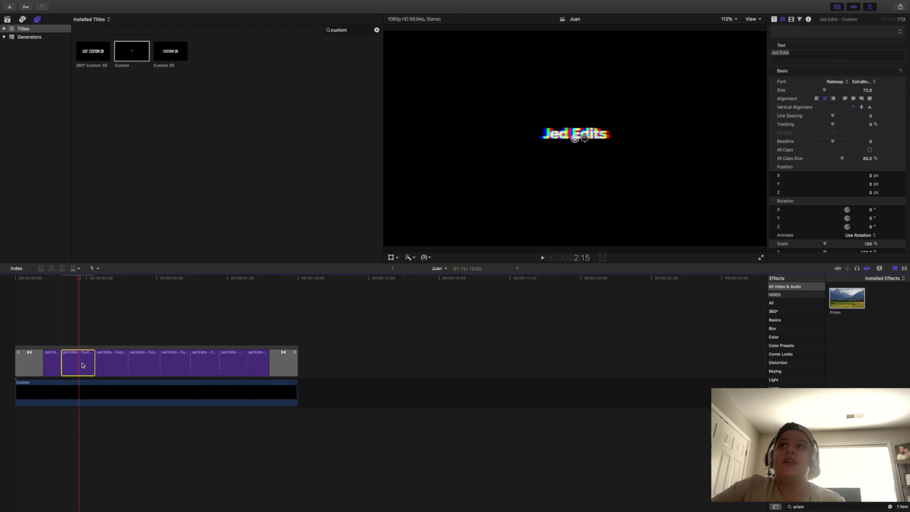
pyautogui.click(792, 20)
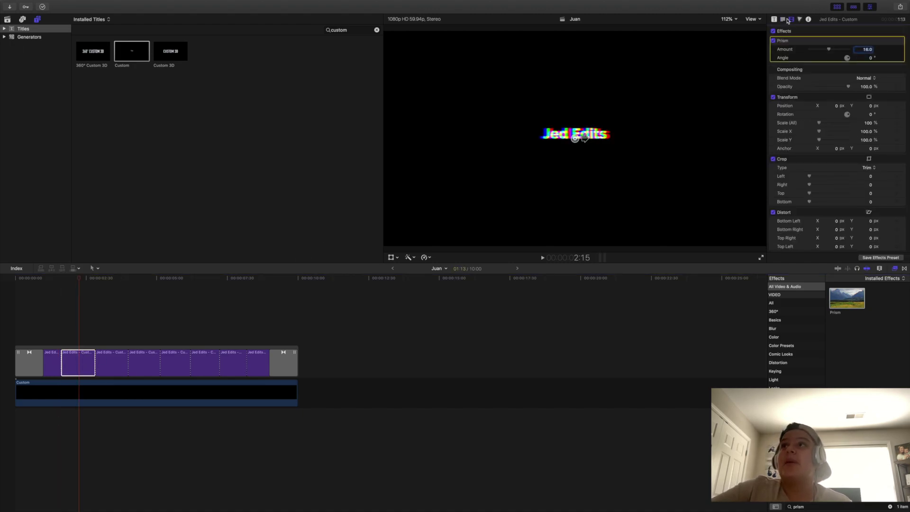
# - Lower the Prism Amount to 6.0 and play back the title to check it
pyautogui.moveTo(828, 47); pyautogui.dragTo(816, 51)
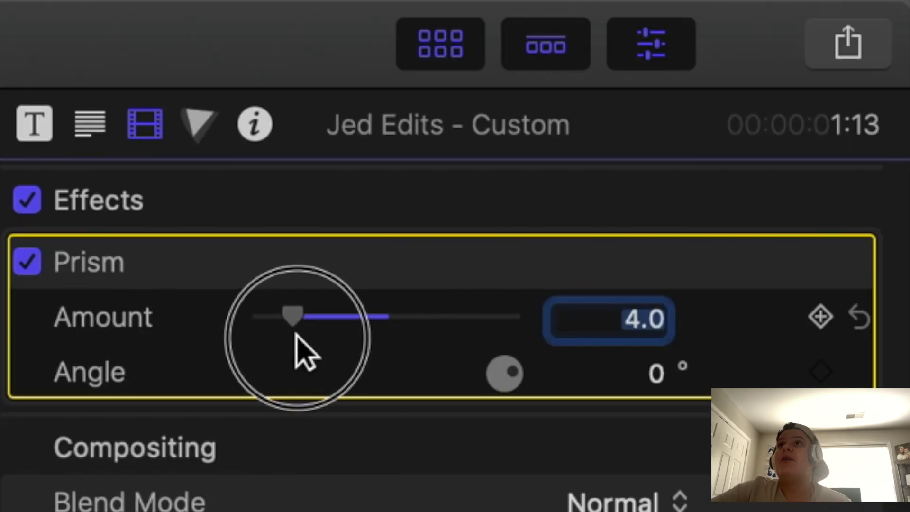
pyautogui.moveTo(296, 334); pyautogui.dragTo(311, 332)
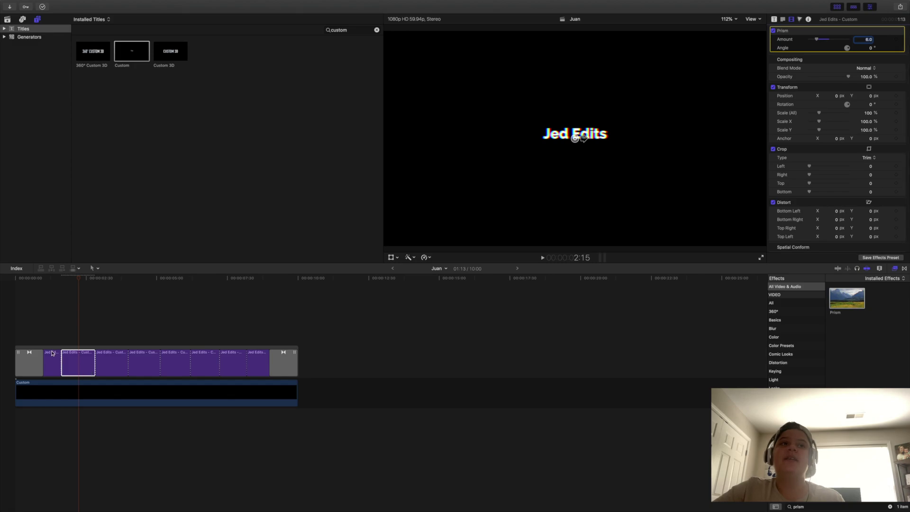
pyautogui.click(52, 353)
pyautogui.press('space')
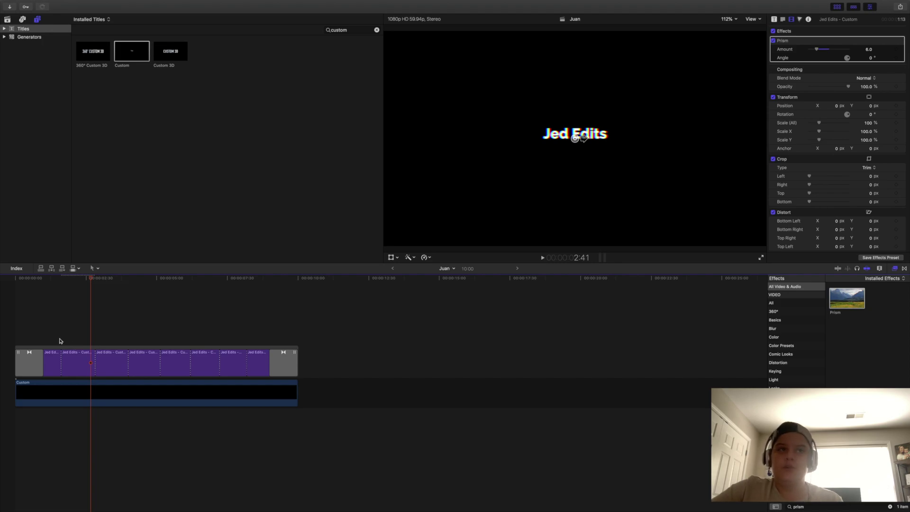
pyautogui.click(60, 340)
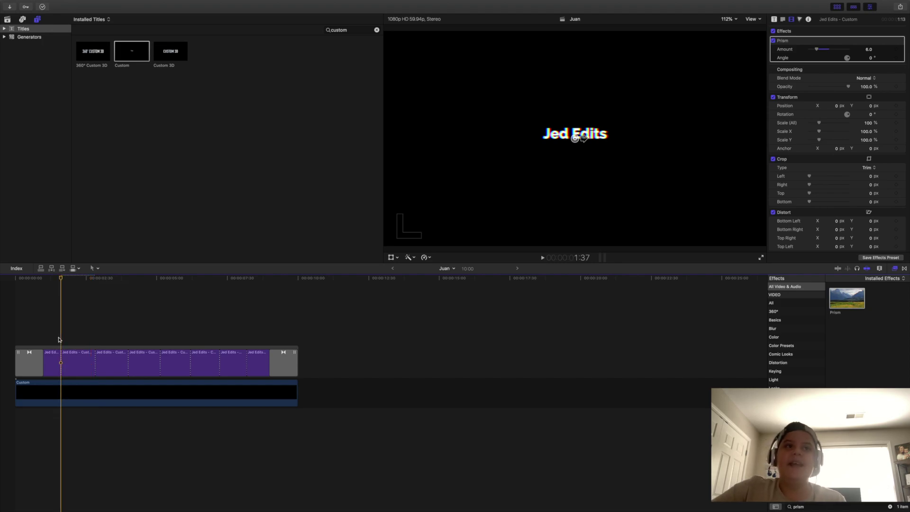
pyautogui.click(53, 340)
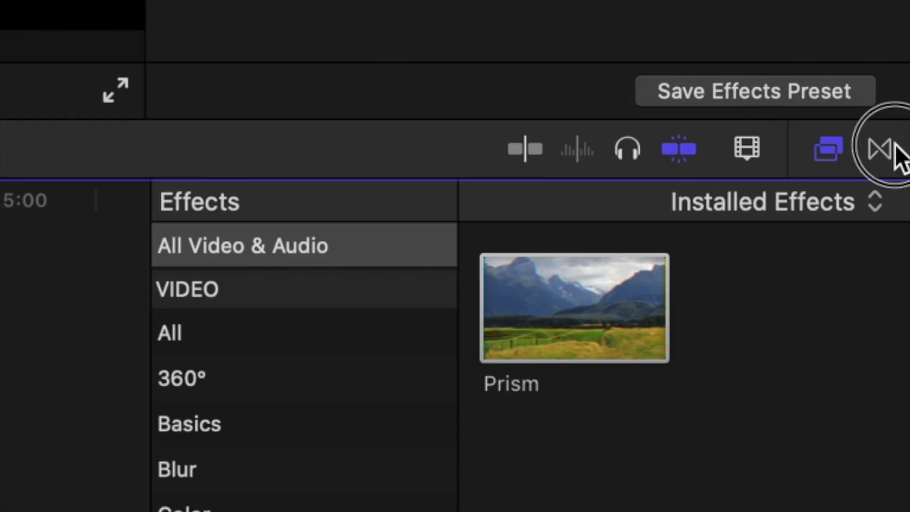
# - Add Cross Dissolve transitions before and after the glitch piece
pyautogui.click(905, 269)
pyautogui.click(849, 306)
pyautogui.moveTo(586, 345); pyautogui.dragTo(0, 511)
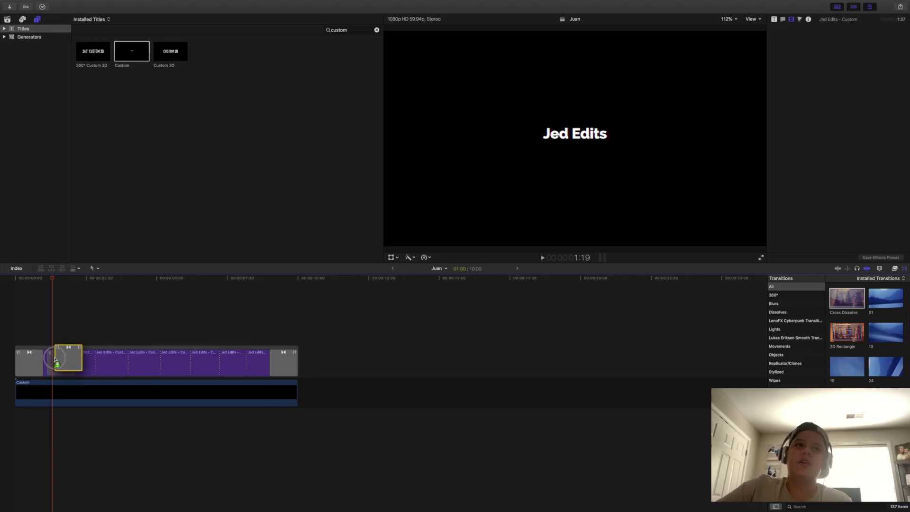
pyautogui.moveTo(55, 360); pyautogui.dragTo(55, 360)
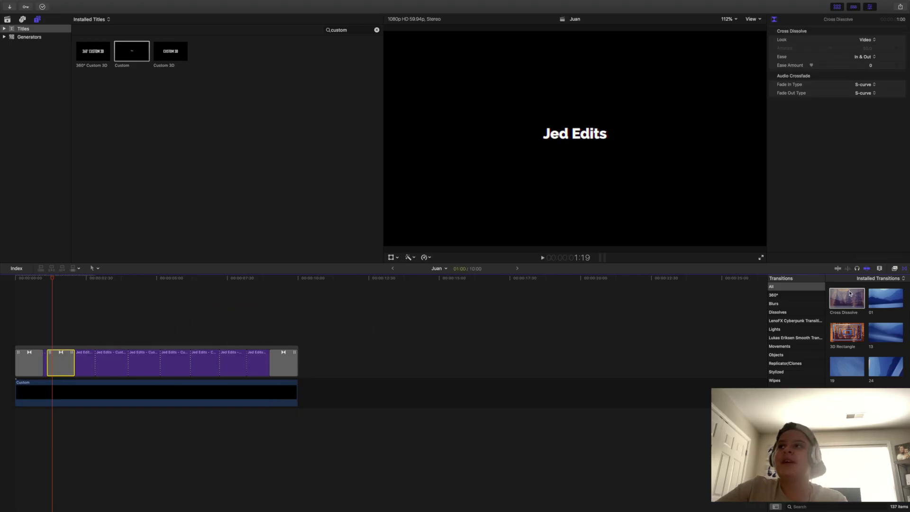
pyautogui.moveTo(850, 293); pyautogui.dragTo(94, 358)
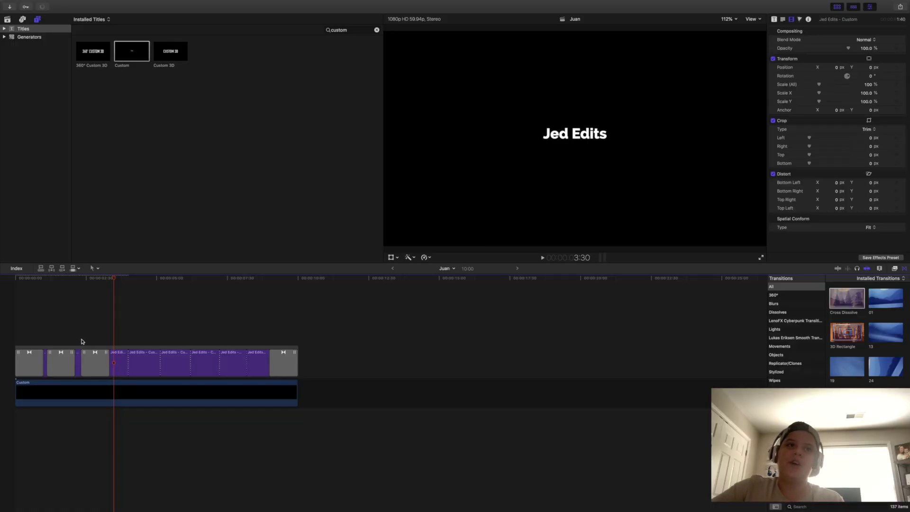
# - Raise the glitch piece's Prism Amount to 11 and play from the start
pyautogui.click(79, 341)
pyautogui.click(77, 356)
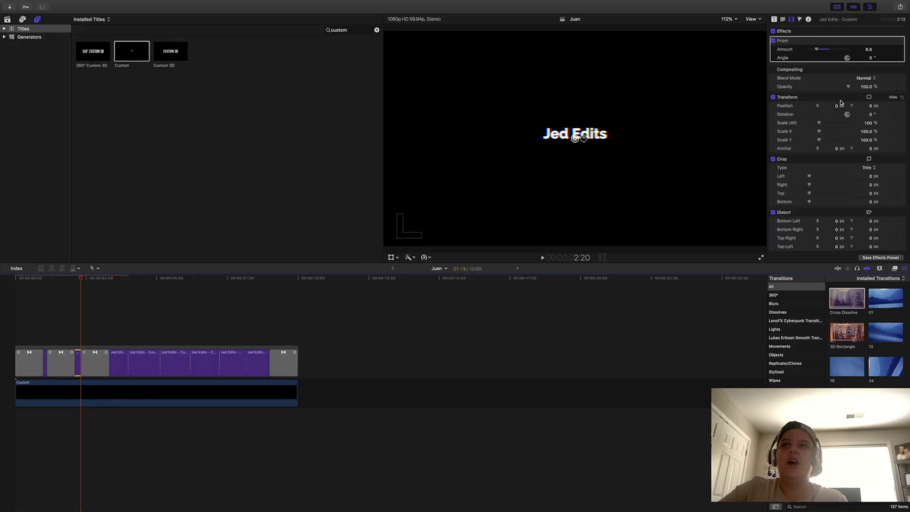
pyautogui.moveTo(816, 51); pyautogui.dragTo(824, 50)
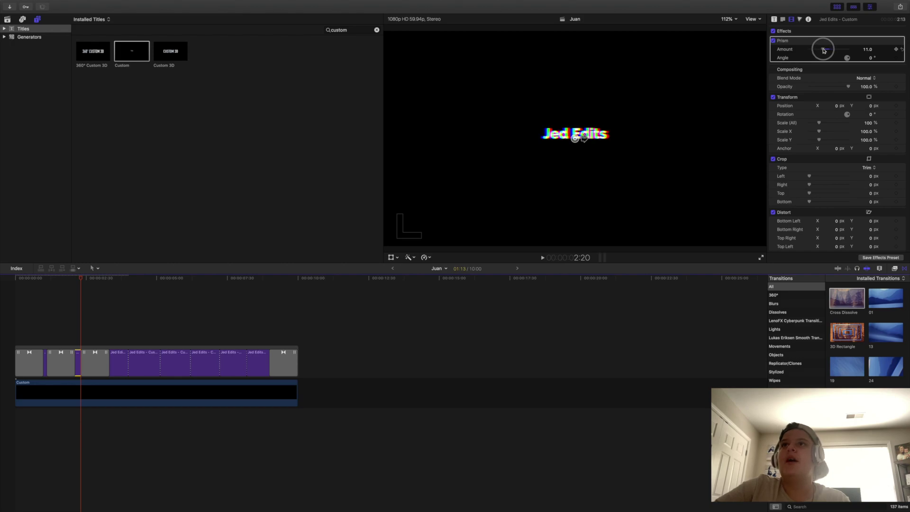
pyautogui.click(13, 346)
pyautogui.press('space')
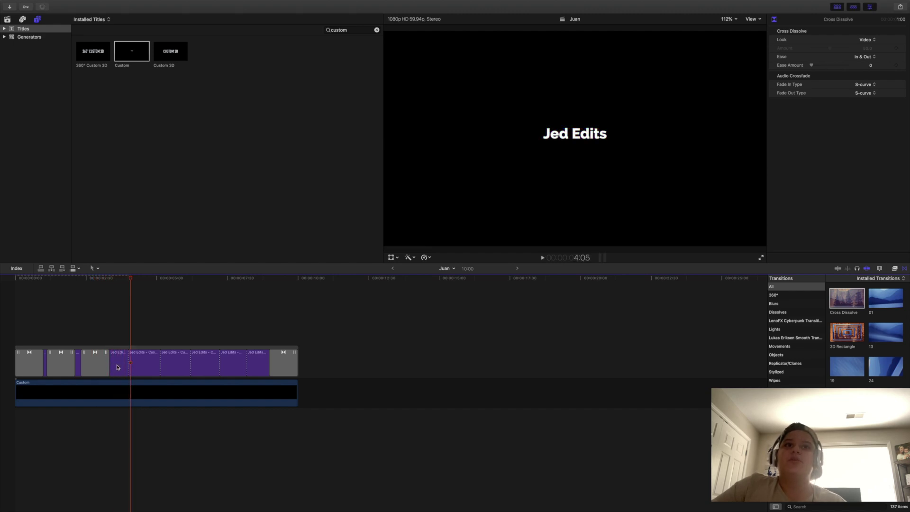
# - Apply a second Prism glitch to a later title piece and tone down its amount
pyautogui.click(118, 367)
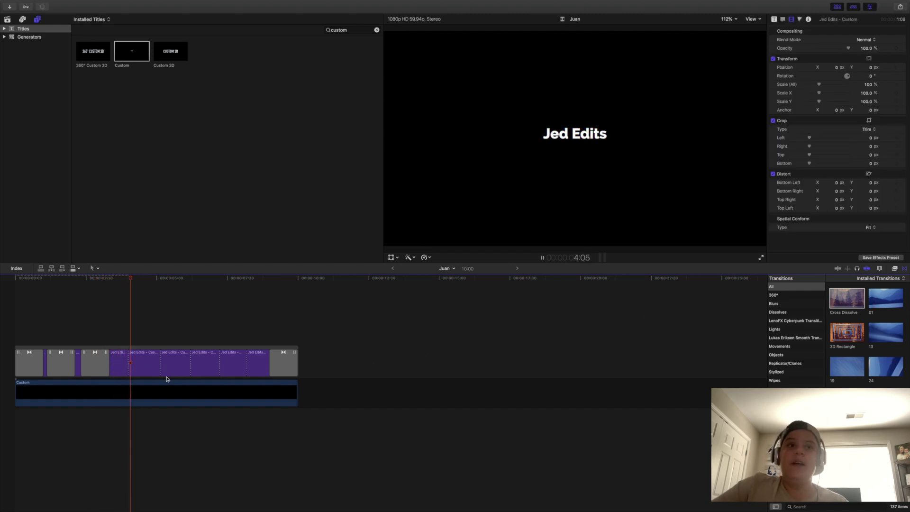
pyautogui.press('space')
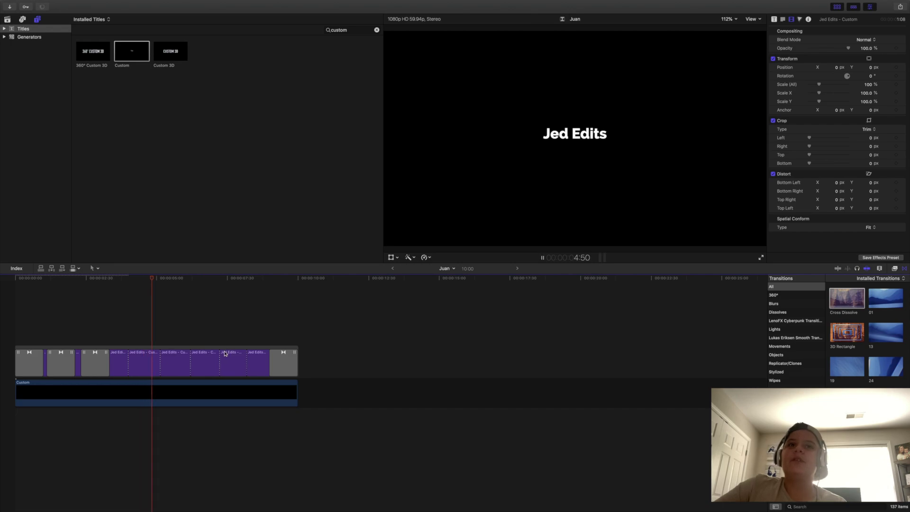
pyautogui.click(176, 354)
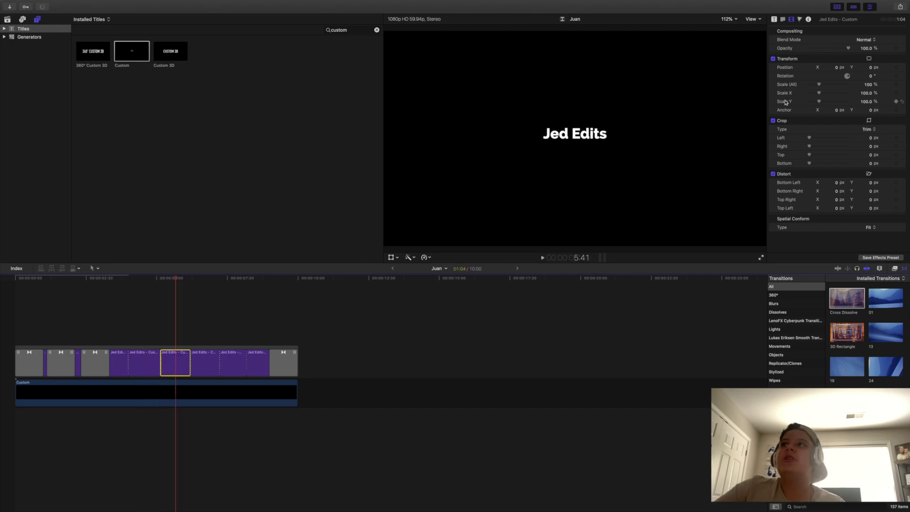
pyautogui.press('super+5')
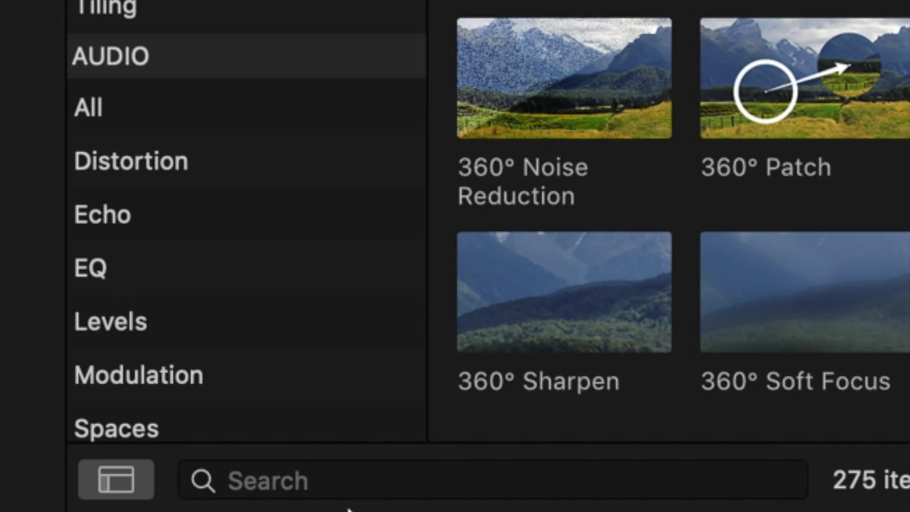
pyautogui.click(812, 507)
pyautogui.write('prism')
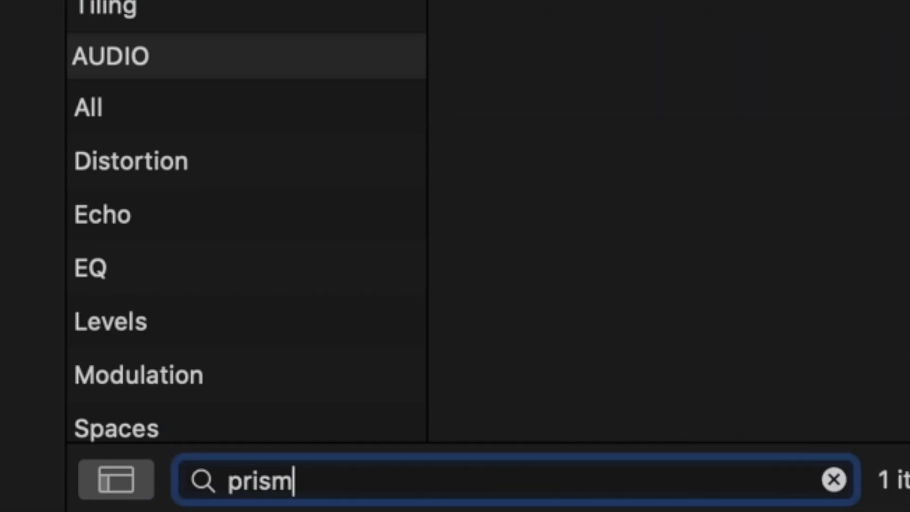
pyautogui.moveTo(856, 305); pyautogui.dragTo(177, 364)
pyautogui.moveTo(828, 51); pyautogui.dragTo(822, 53)
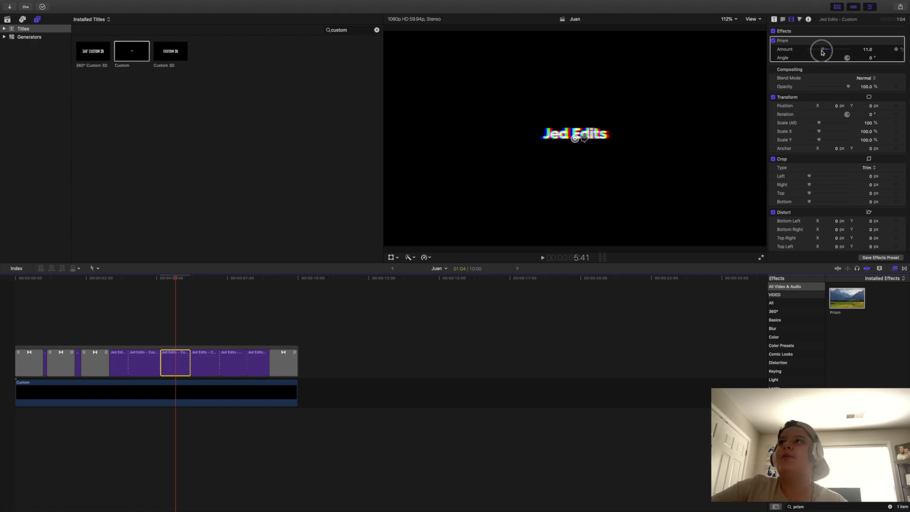
# - Add Cross Dissolves on both sides of the new glitch piece and preview
pyautogui.click(904, 268)
pyautogui.moveTo(847, 297); pyautogui.dragTo(153, 356)
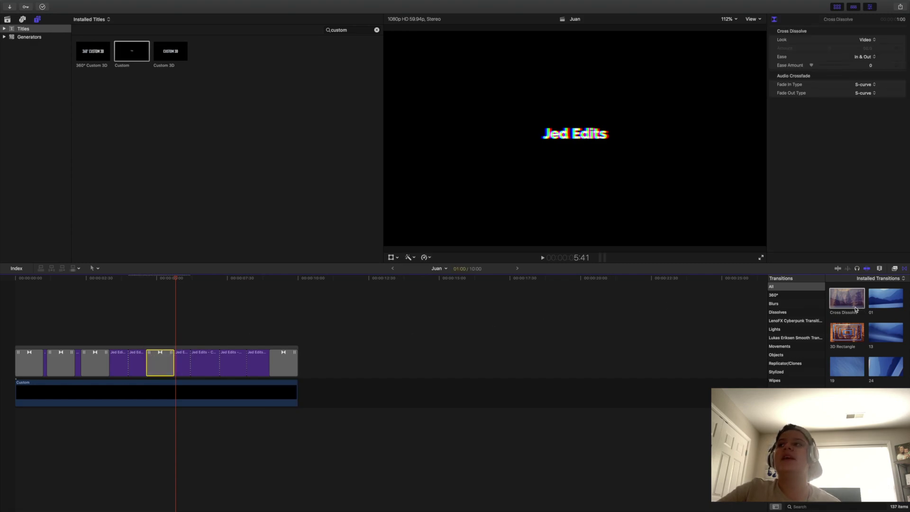
pyautogui.moveTo(856, 309); pyautogui.dragTo(176, 353)
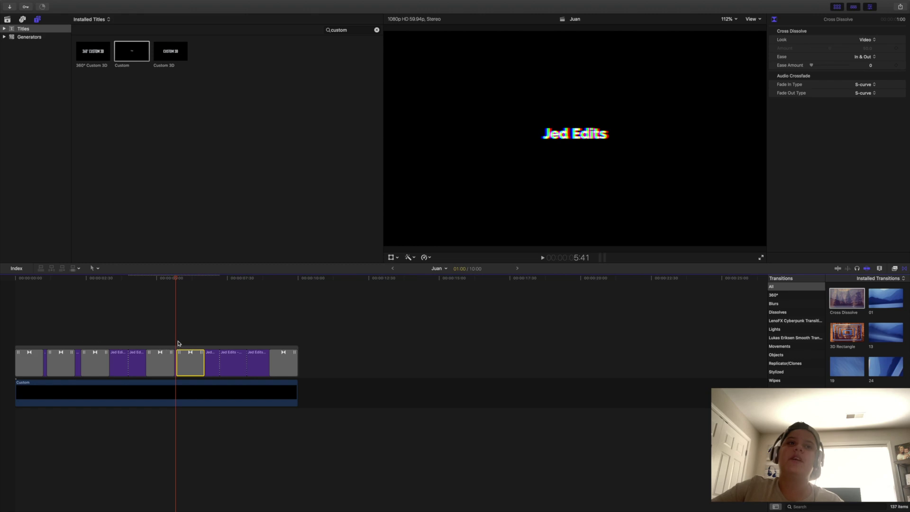
pyautogui.click(135, 331)
pyautogui.press('space')
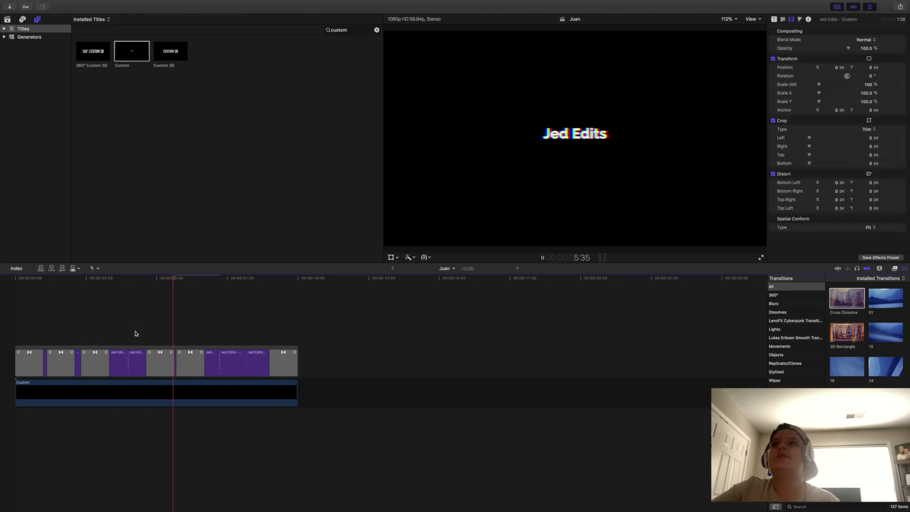
pyautogui.press('space')
# - Add further Cross Dissolves between segments with Cmd+T and return to the timeline start
pyautogui.moveTo(899, 335); pyautogui.dragTo(593, 359)
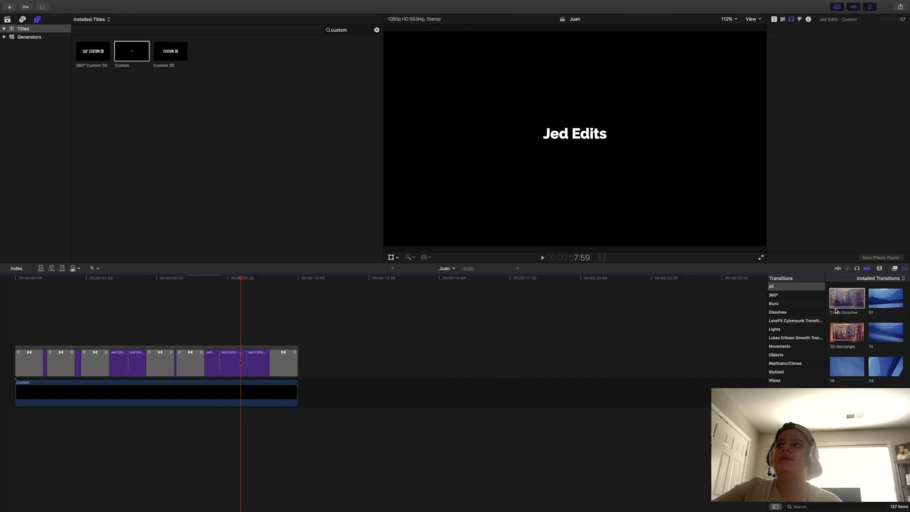
pyautogui.press('super+5')
pyautogui.press('super+t')
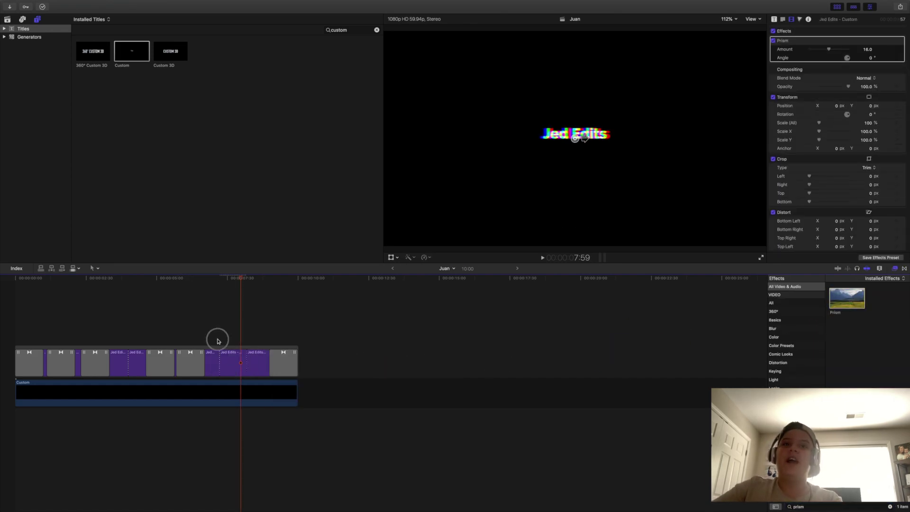
pyautogui.click(219, 364)
pyautogui.press('ctrl+super+5')
pyautogui.press('super+t')
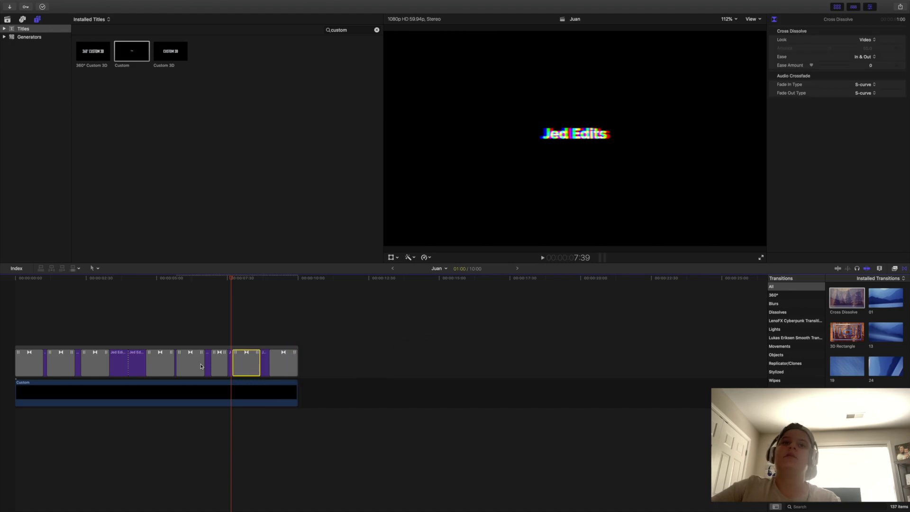
pyautogui.click(16, 347)
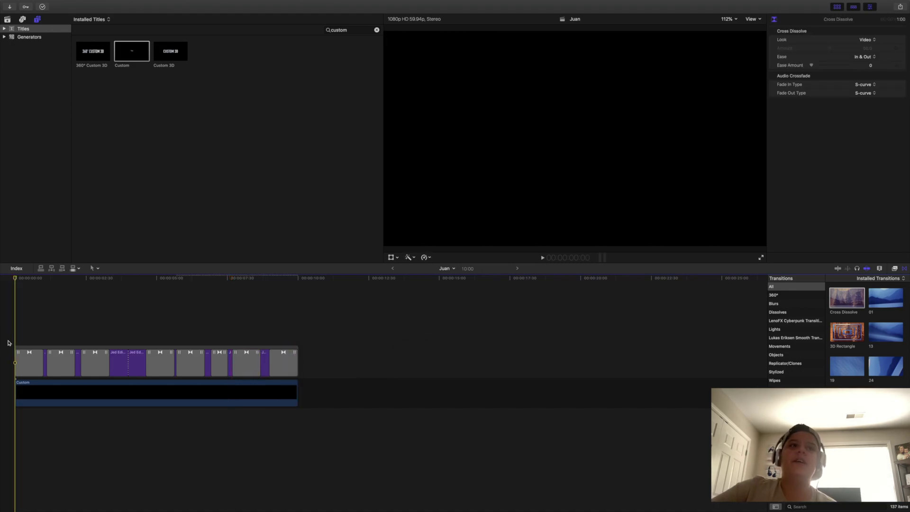
pyautogui.press('shift+super+f')
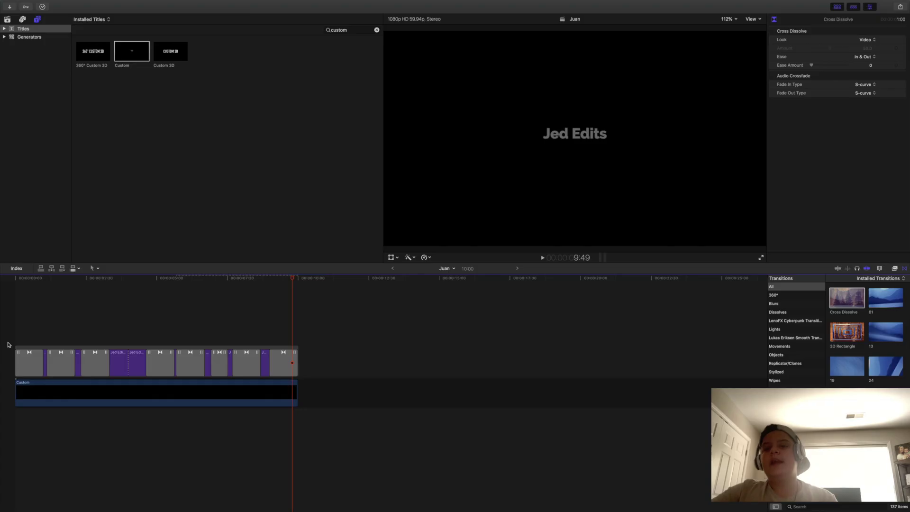
pyautogui.click(35, 347)
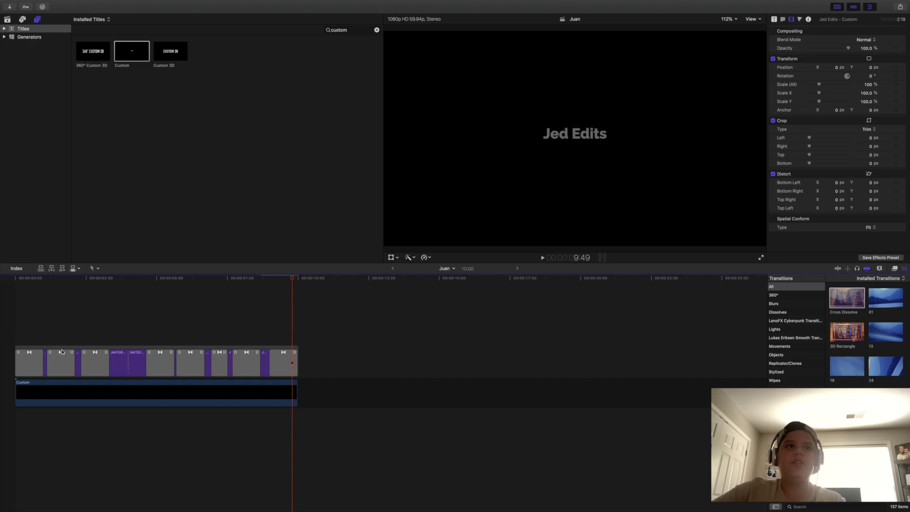
pyautogui.click(60, 352)
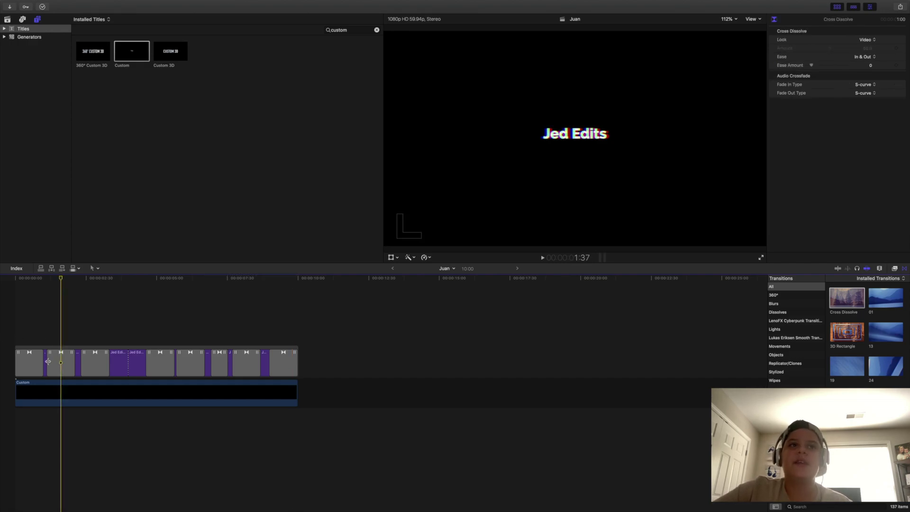
pyautogui.press('Home')
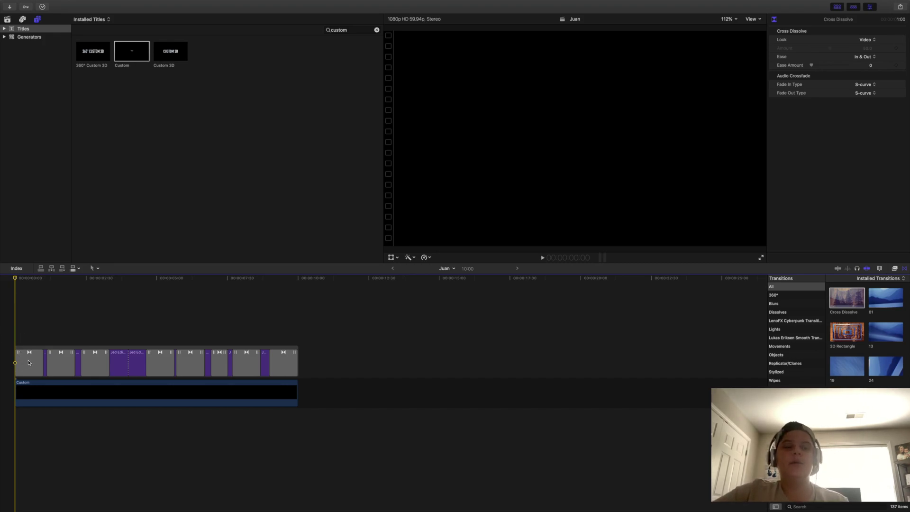
pyautogui.moveTo(9, 363); pyautogui.dragTo(284, 364)
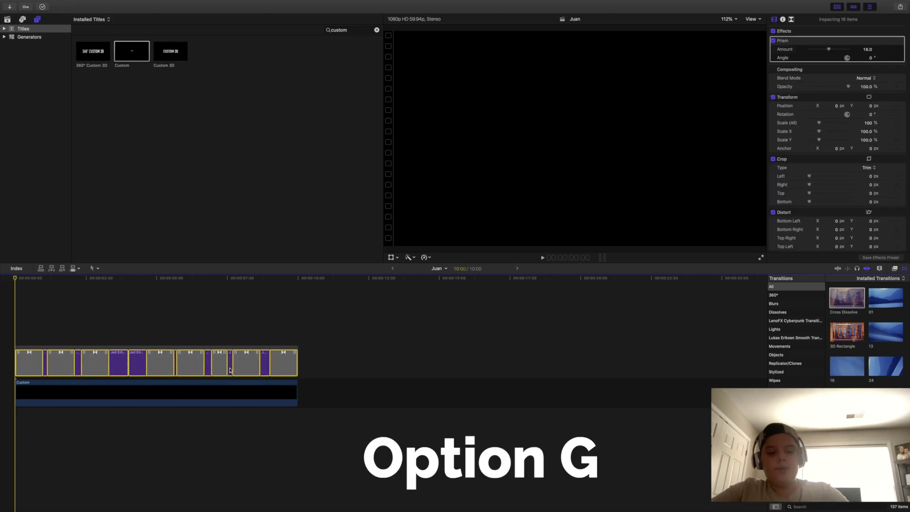
# - Group the selected Jed Edits pieces and dissolves into a compound clip named 'test' and play it
pyautogui.hotkey('alt', 'g')
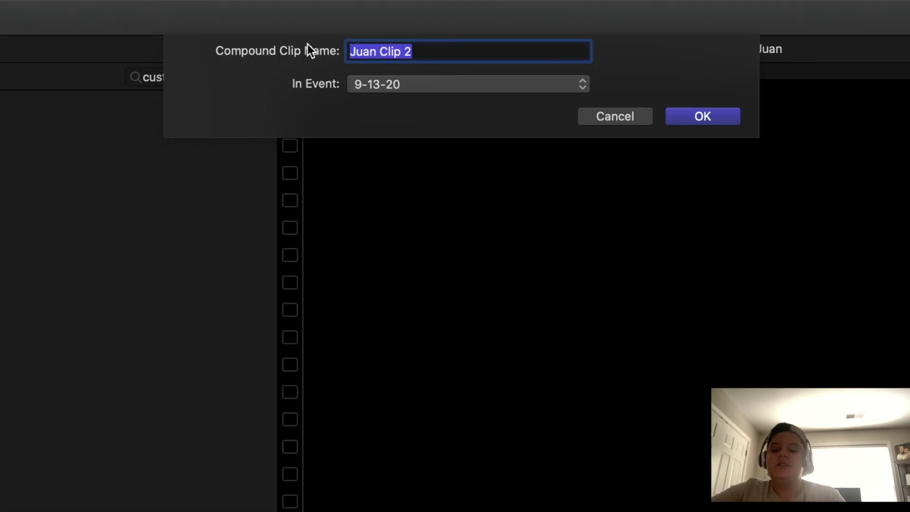
pyautogui.press('BackSpace')
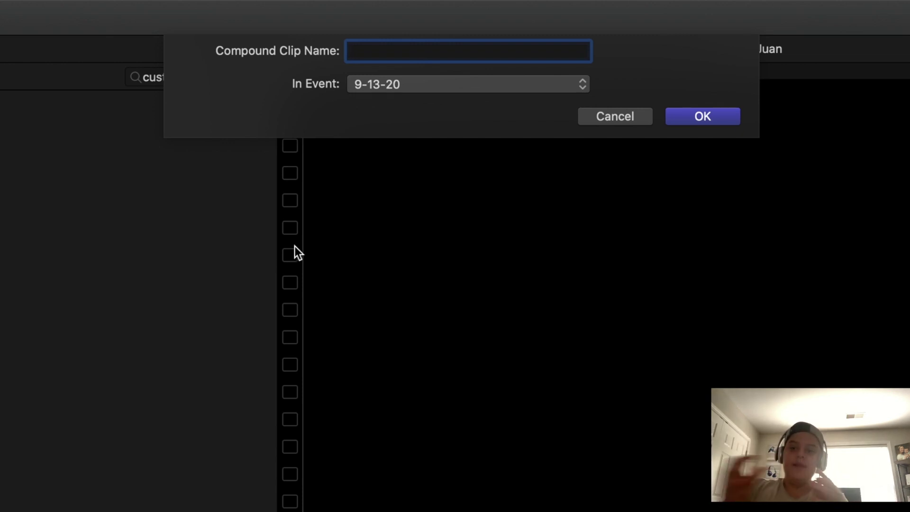
pyautogui.moveTo(25, 1)
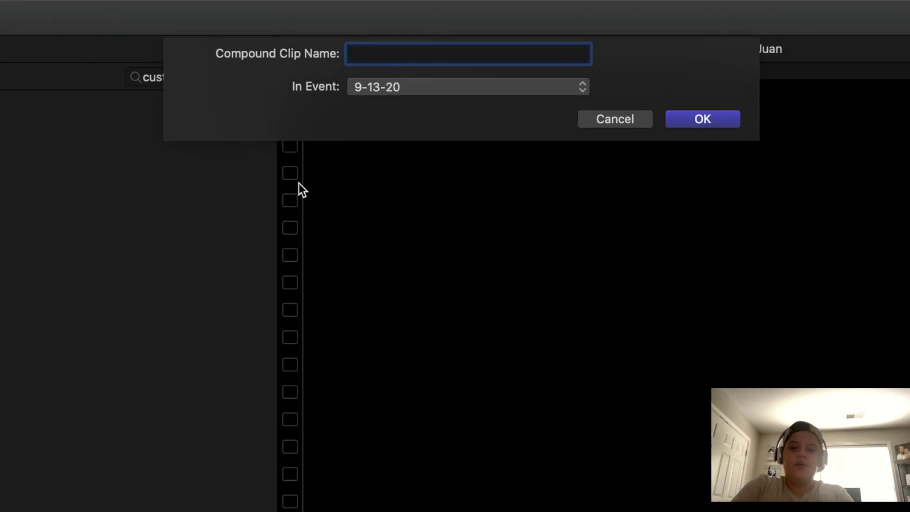
pyautogui.write('test')
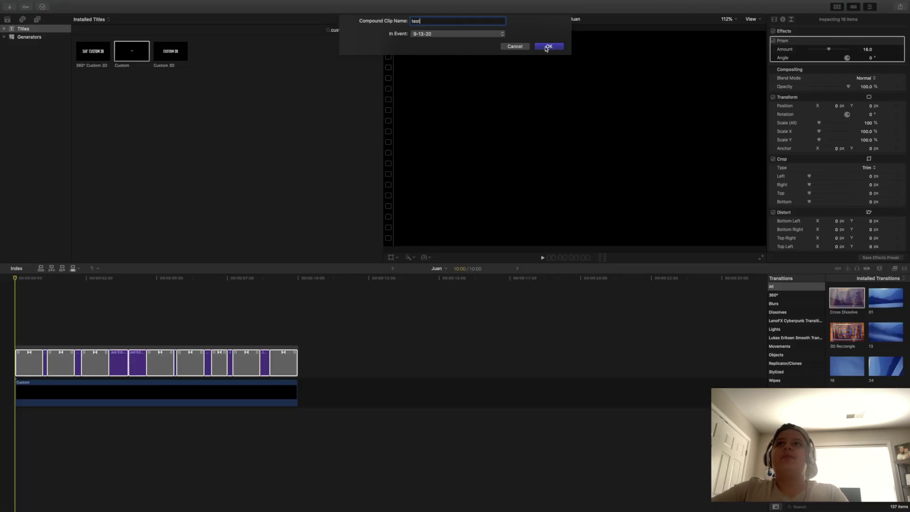
pyautogui.click(702, 119)
pyautogui.press('space')
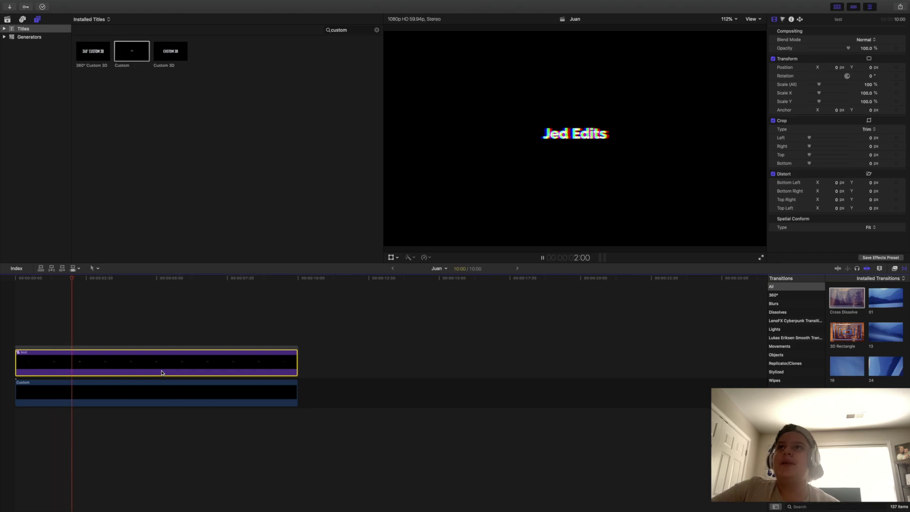
# - Stop playback, return near the clip's start and show the Transform controls over the title
pyautogui.press('space')
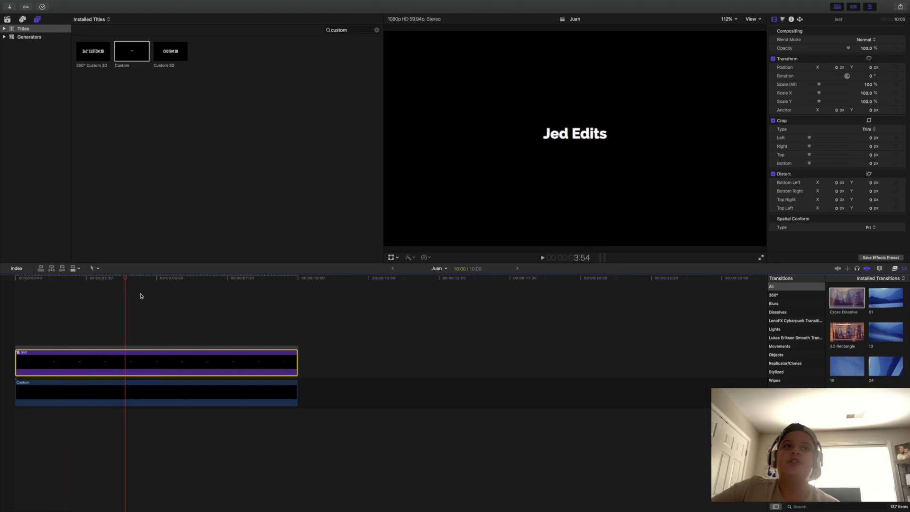
pyautogui.moveTo(126, 278); pyautogui.dragTo(21, 295)
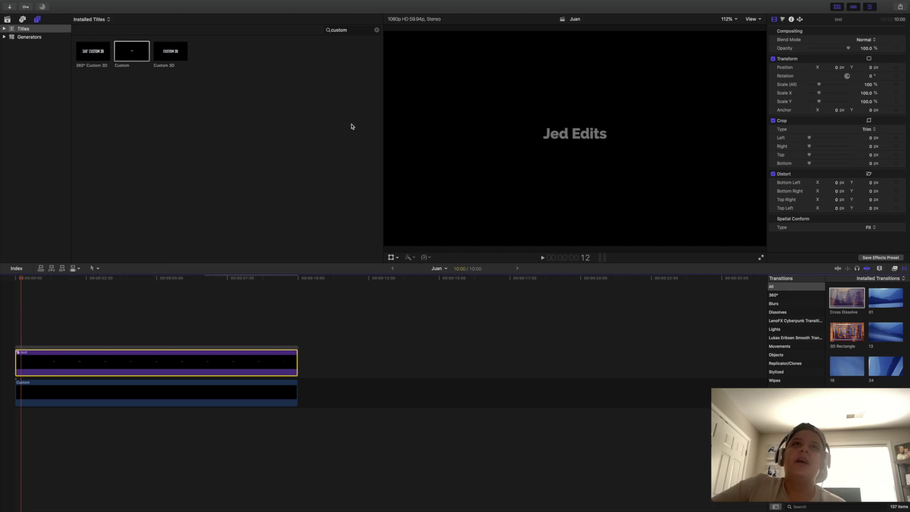
pyautogui.click(397, 258)
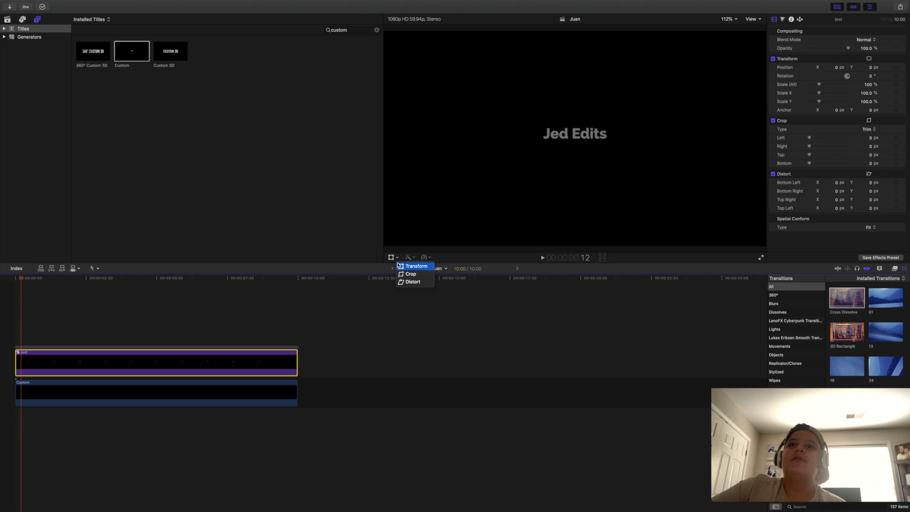
pyautogui.click(408, 266)
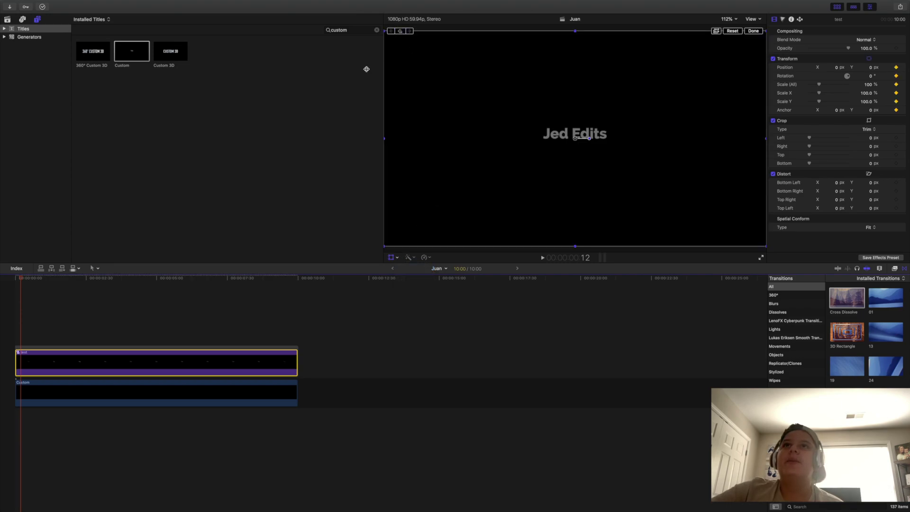
# - Near the clip's end, keyframe Jed Edits scaled to 155% and tilted to 10°
pyautogui.moveTo(19, 280); pyautogui.dragTo(293, 313)
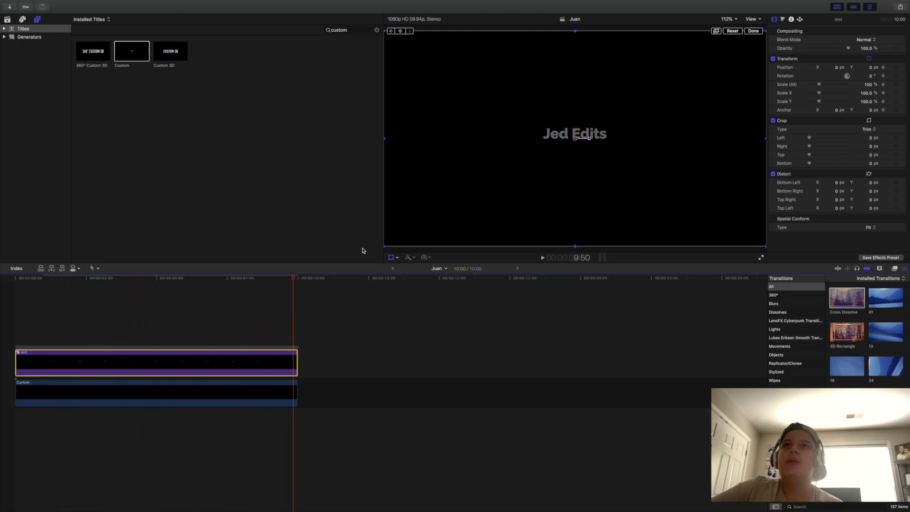
pyautogui.click(401, 31)
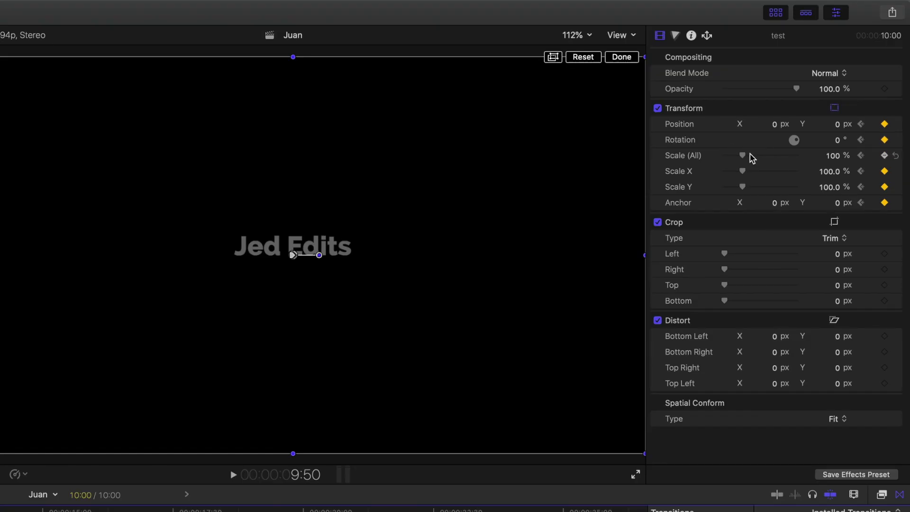
pyautogui.moveTo(743, 156); pyautogui.dragTo(753, 157)
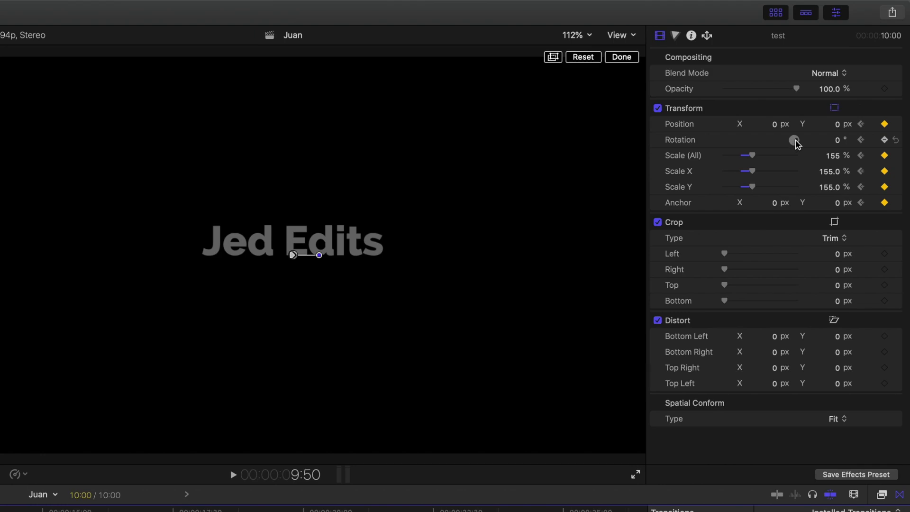
pyautogui.moveTo(796, 142); pyautogui.dragTo(795, 142)
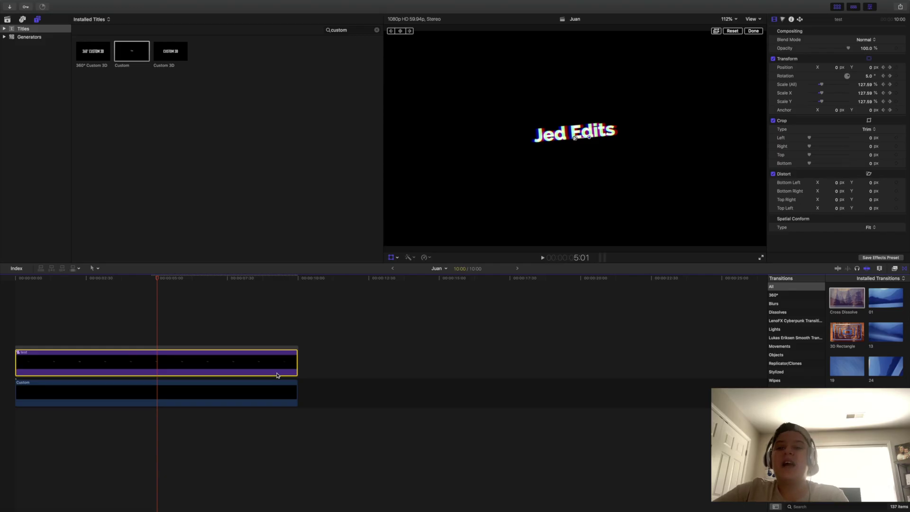
# - Retime the test compound clip to Fast 2x speed
pyautogui.click(425, 258)
pyautogui.moveTo(436, 272)
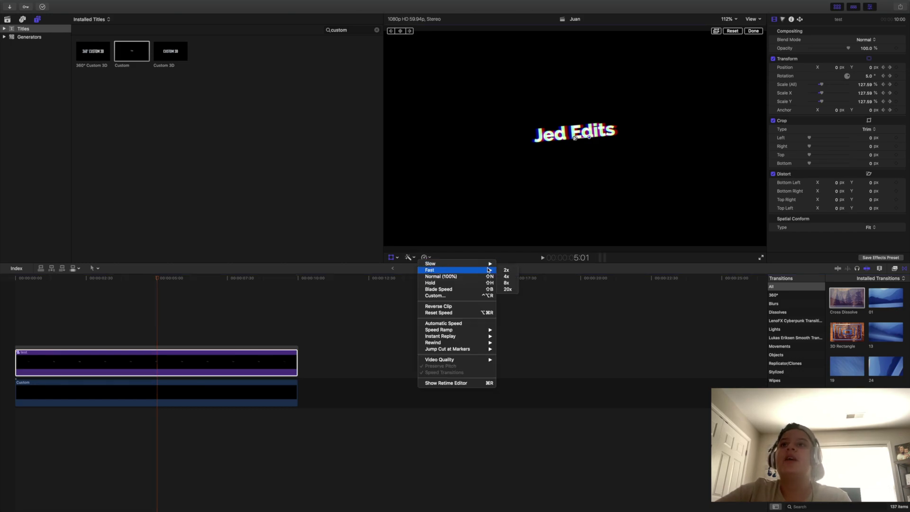
pyautogui.click(508, 269)
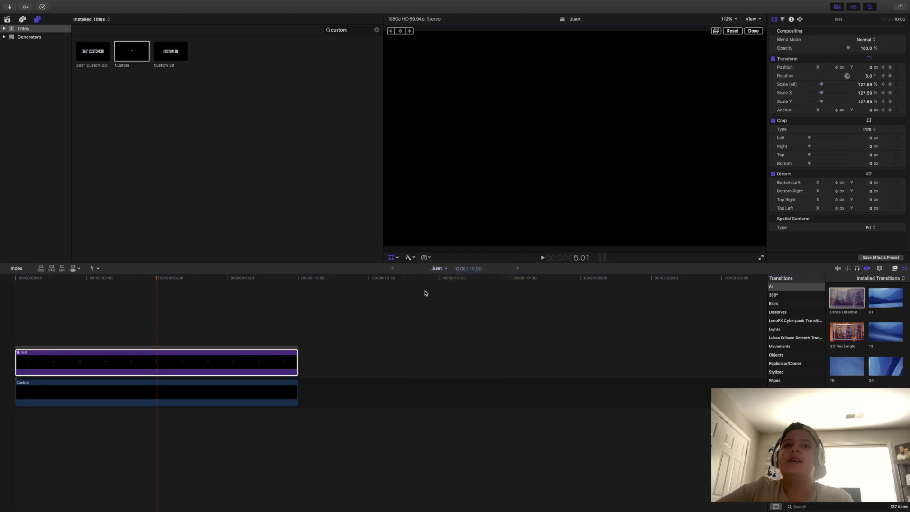
# - Split the Custom background at the playhead, delete its right half, and replay from the start
pyautogui.click(154, 382)
pyautogui.press('super+b')
pyautogui.click(169, 388)
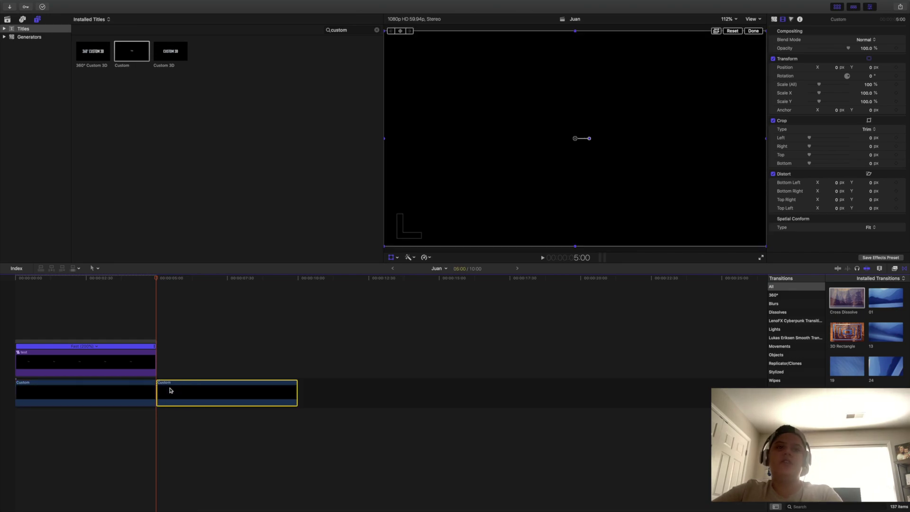
pyautogui.press('Delete')
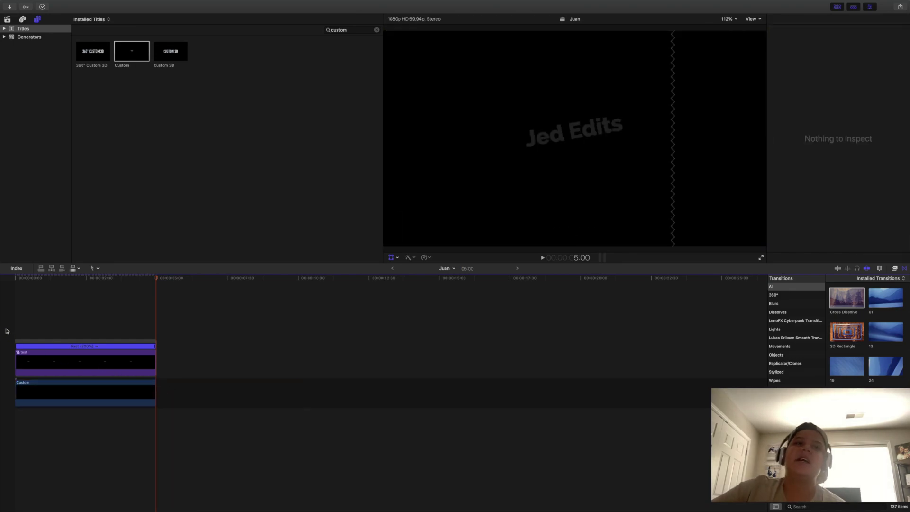
pyautogui.press('Home')
pyautogui.press('space')
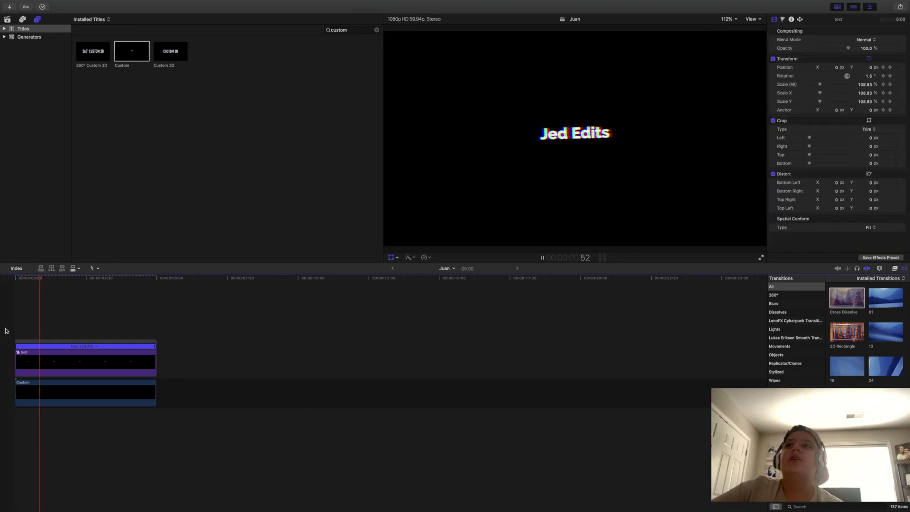